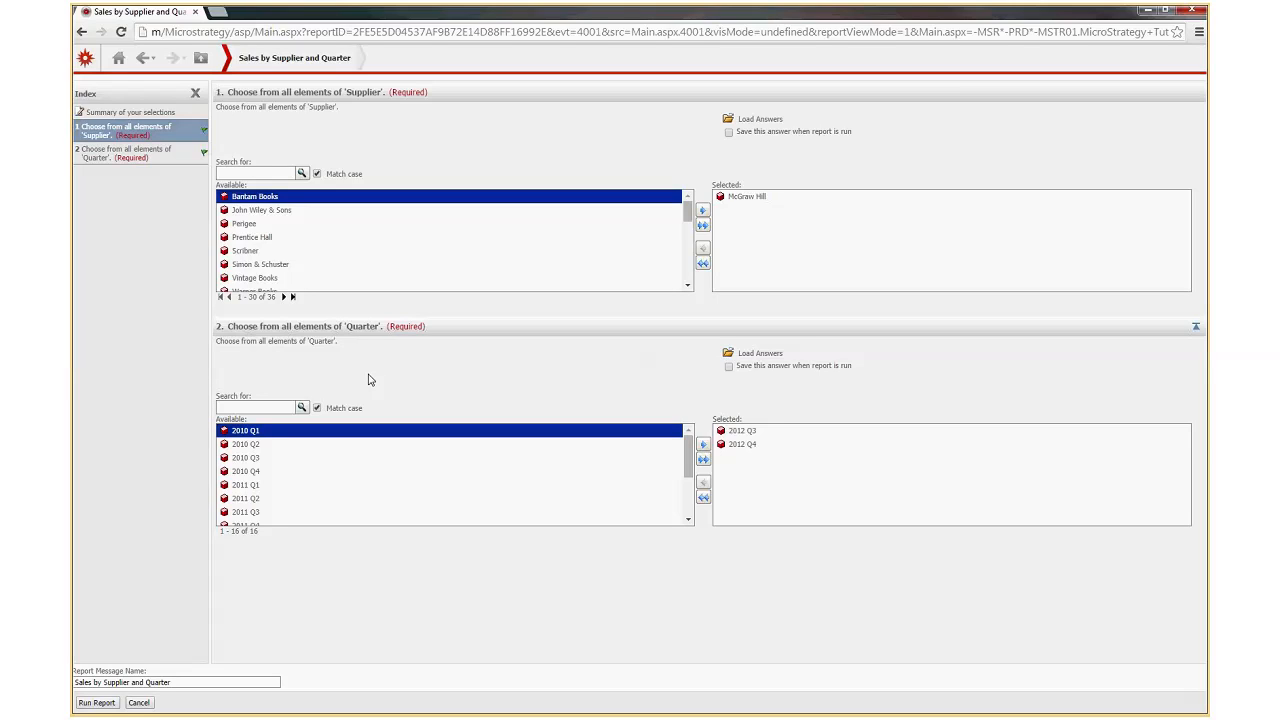
Replace McGraw Hill with Simon & Schuster and Vintage Books as the selected answers of the Supplier prompt.
{"action": "left_click", "coordinate": [762, 204]}
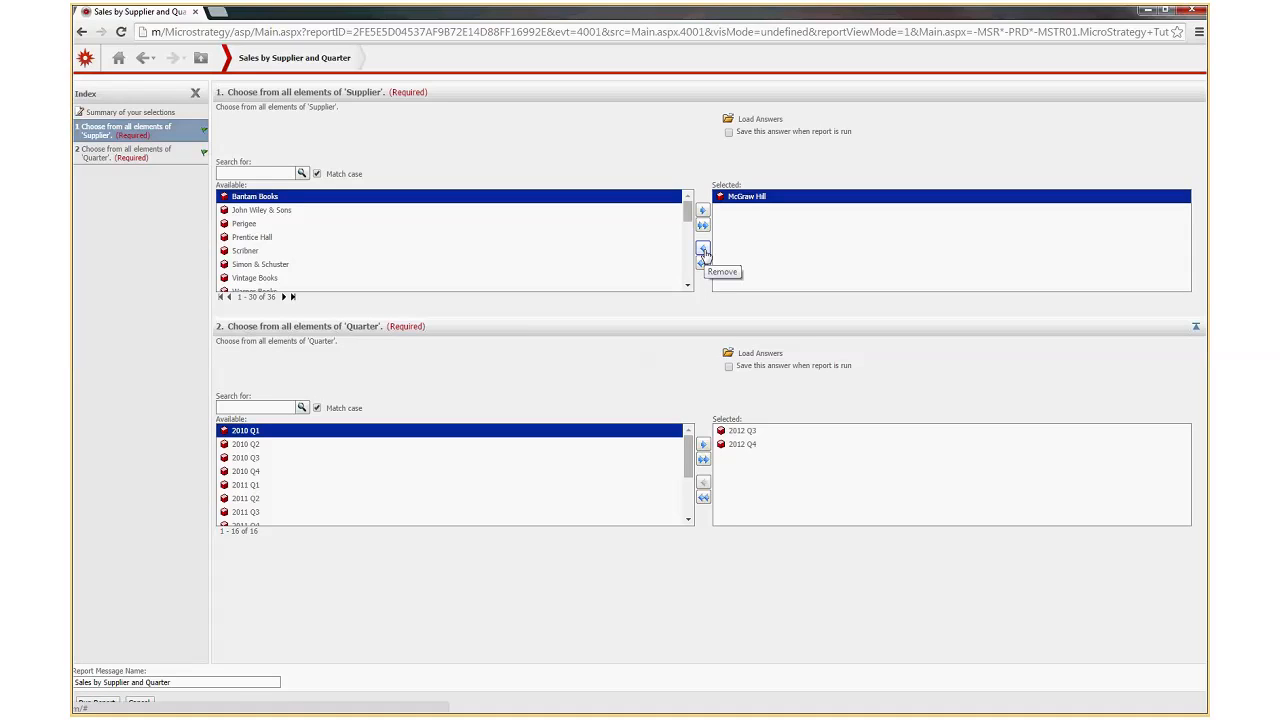
{"action": "left_click", "coordinate": [703, 250]}
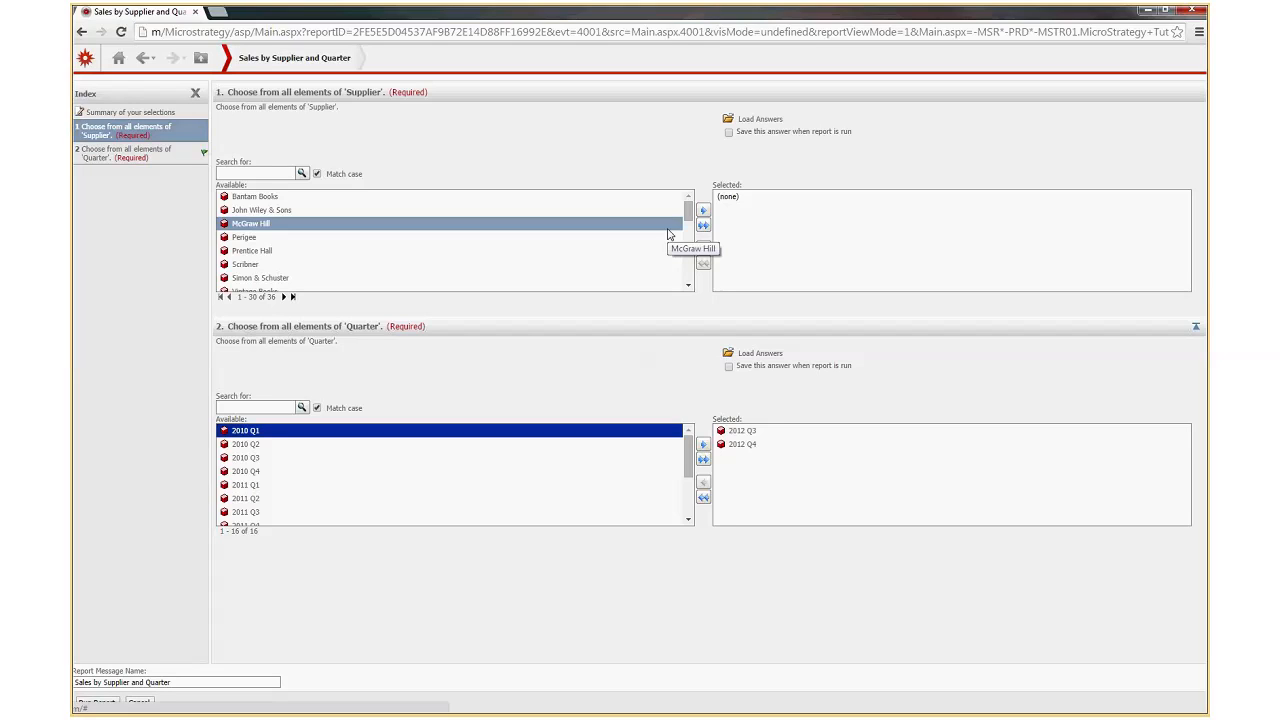
{"action": "left_click", "coordinate": [260, 174]}
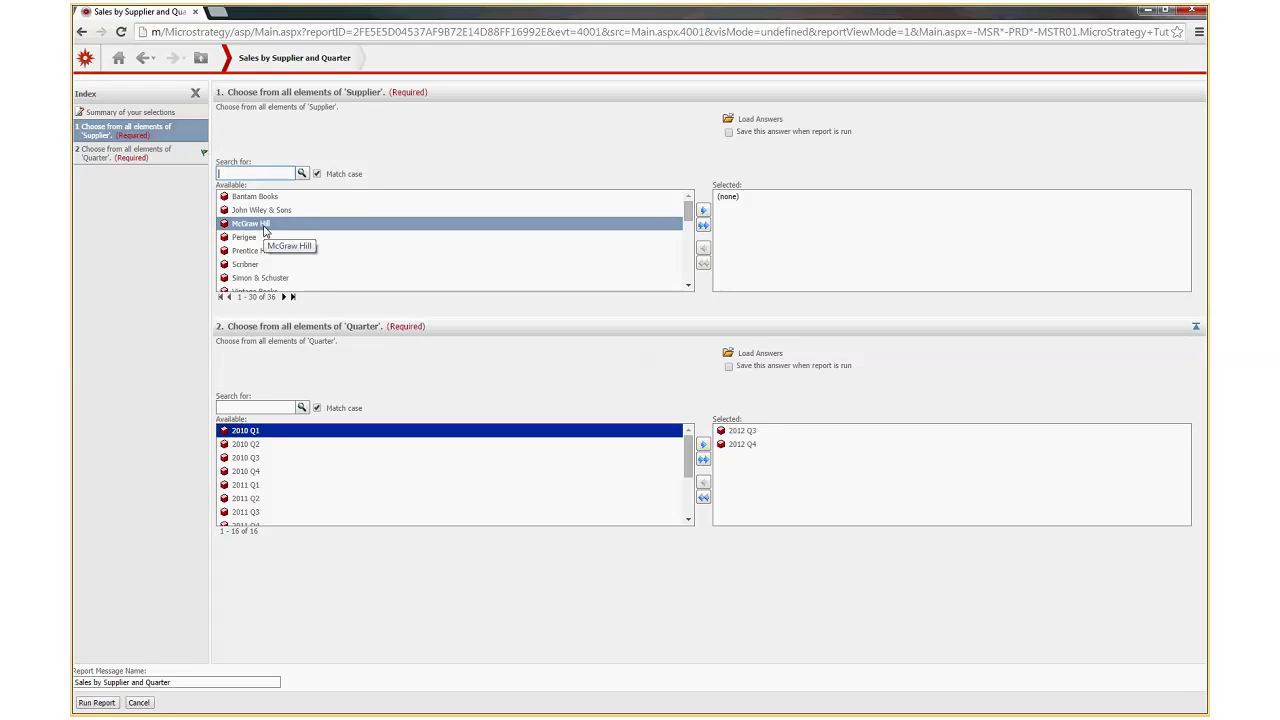
{"action": "left_click", "coordinate": [265, 228]}
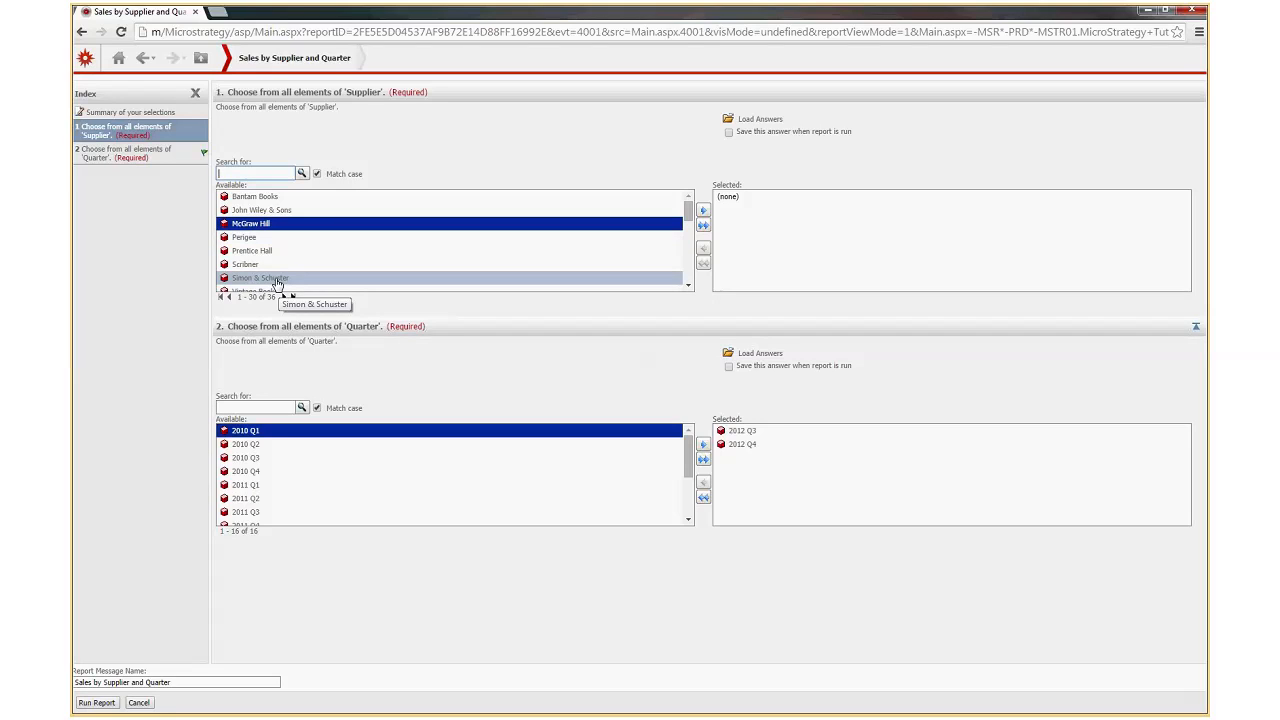
{"action": "left_click", "coordinate": [278, 280]}
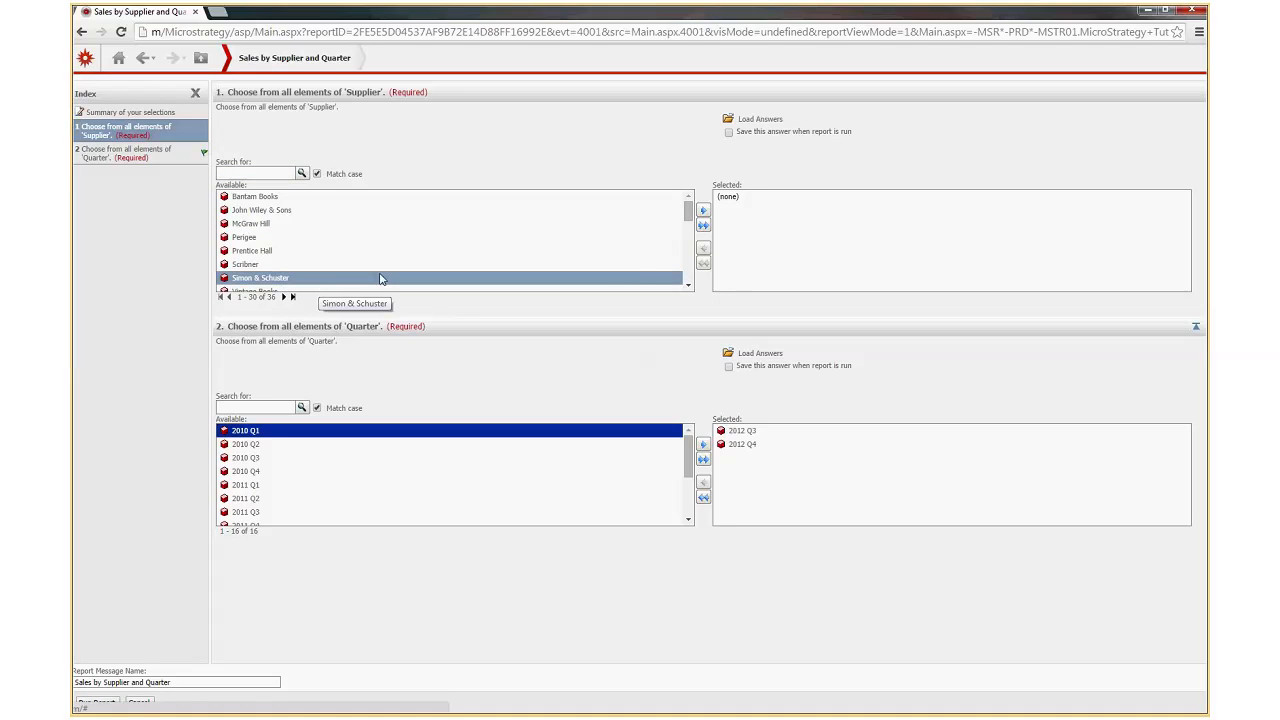
{"action": "left_click", "coordinate": [704, 212]}
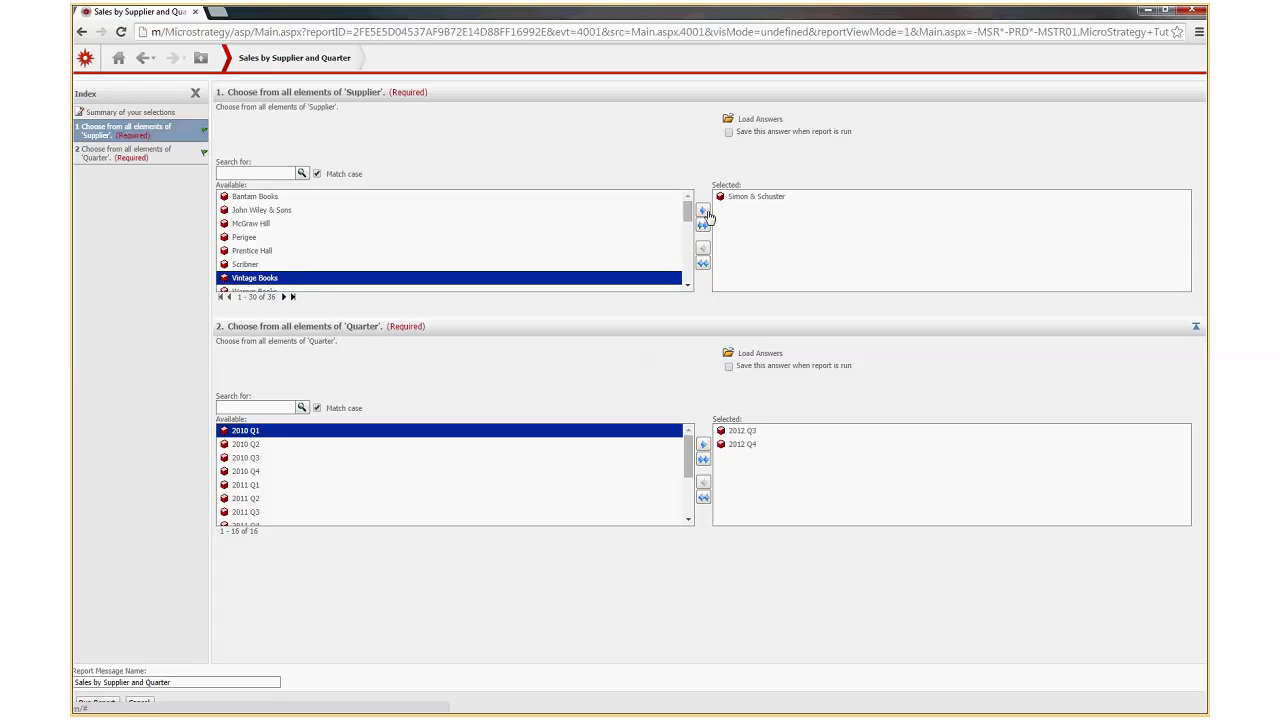
{"action": "scroll", "coordinate": [676, 286], "scroll_direction": "down", "scroll_amount": 2}
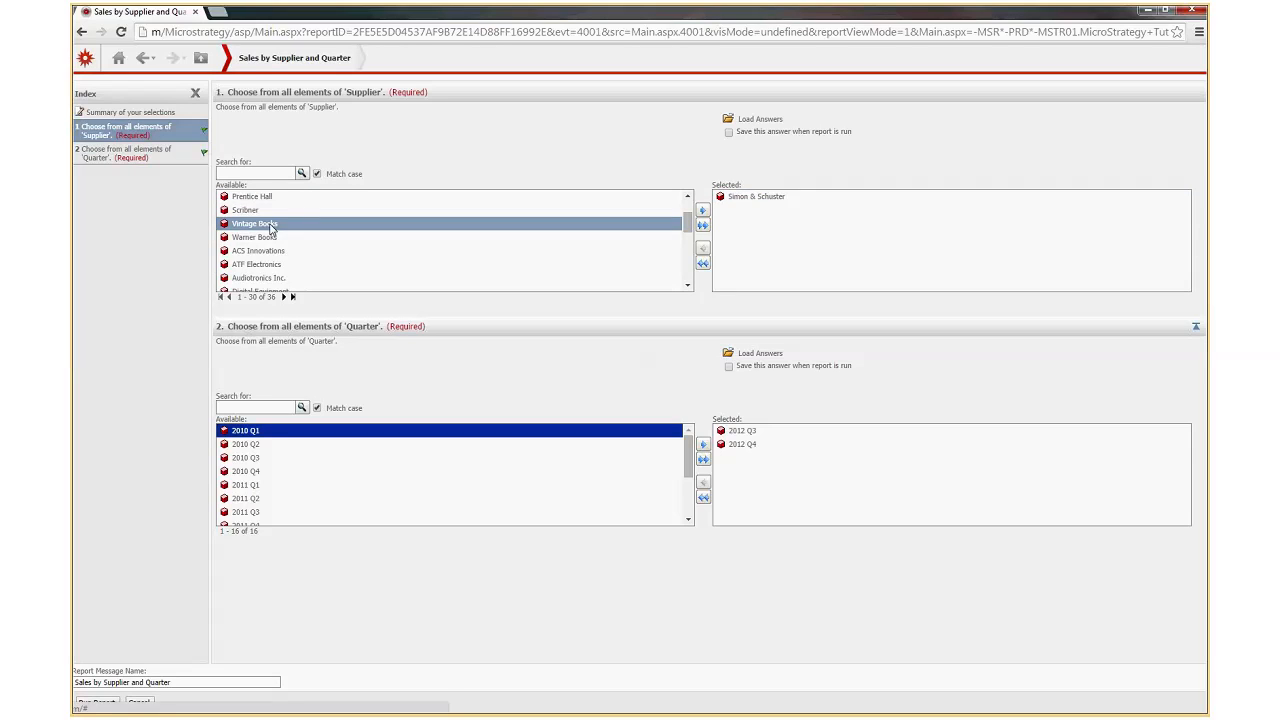
{"action": "left_click", "coordinate": [703, 213]}
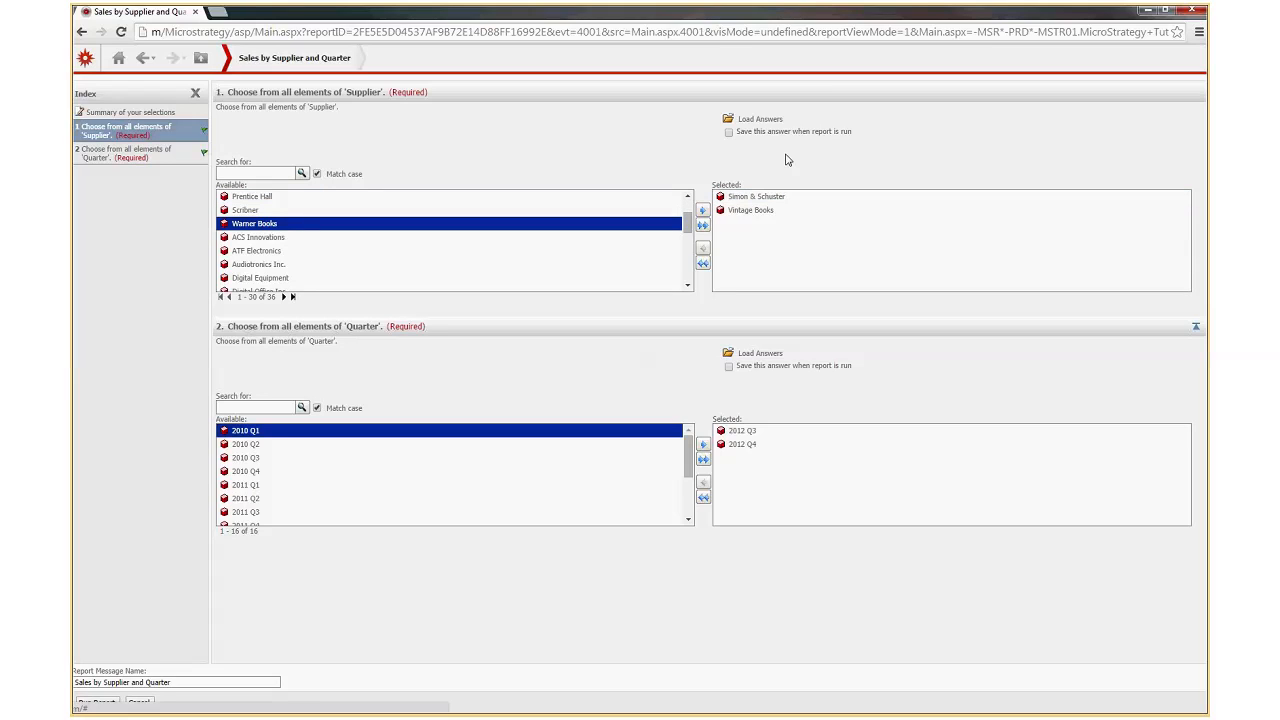
Set the Supplier prompt answer to be saved when the report is run, under the name Selected Suppliers.
{"action": "left_click", "coordinate": [729, 133]}
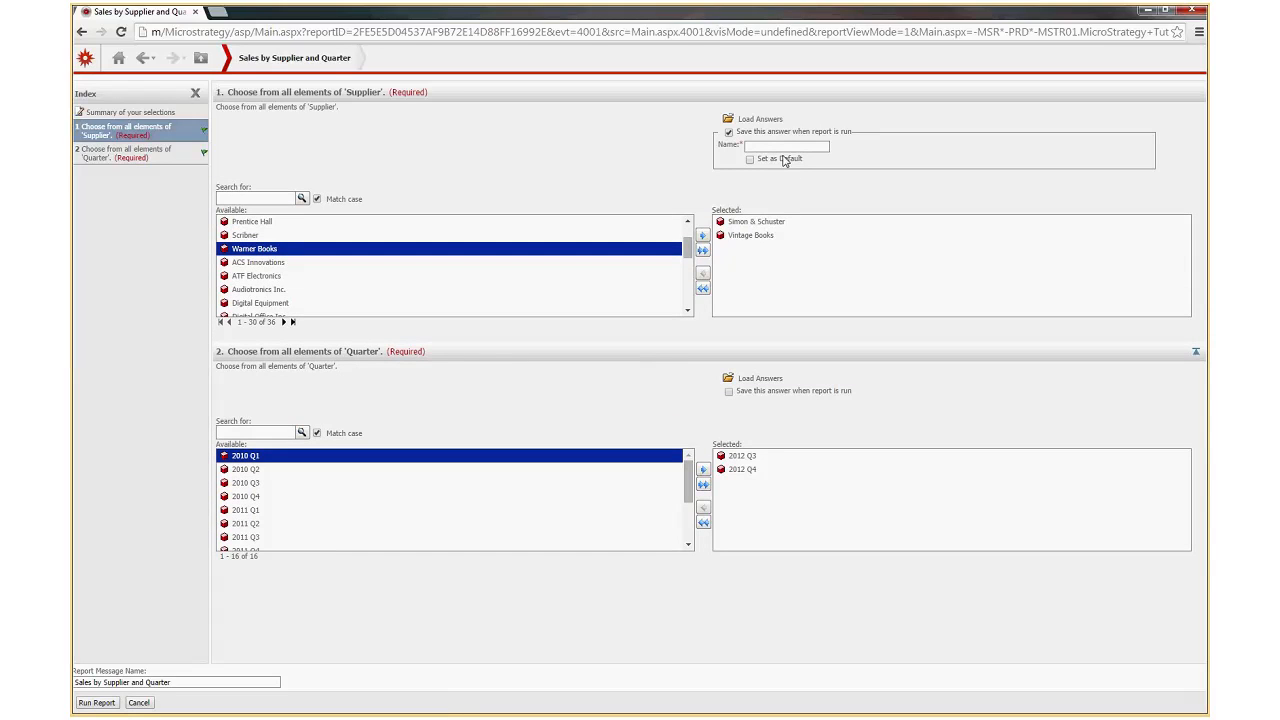
{"action": "left_click", "coordinate": [776, 147]}
{"action": "type", "text": "Selected Suppliers"}
{"action": "left_click", "coordinate": [826, 147]}
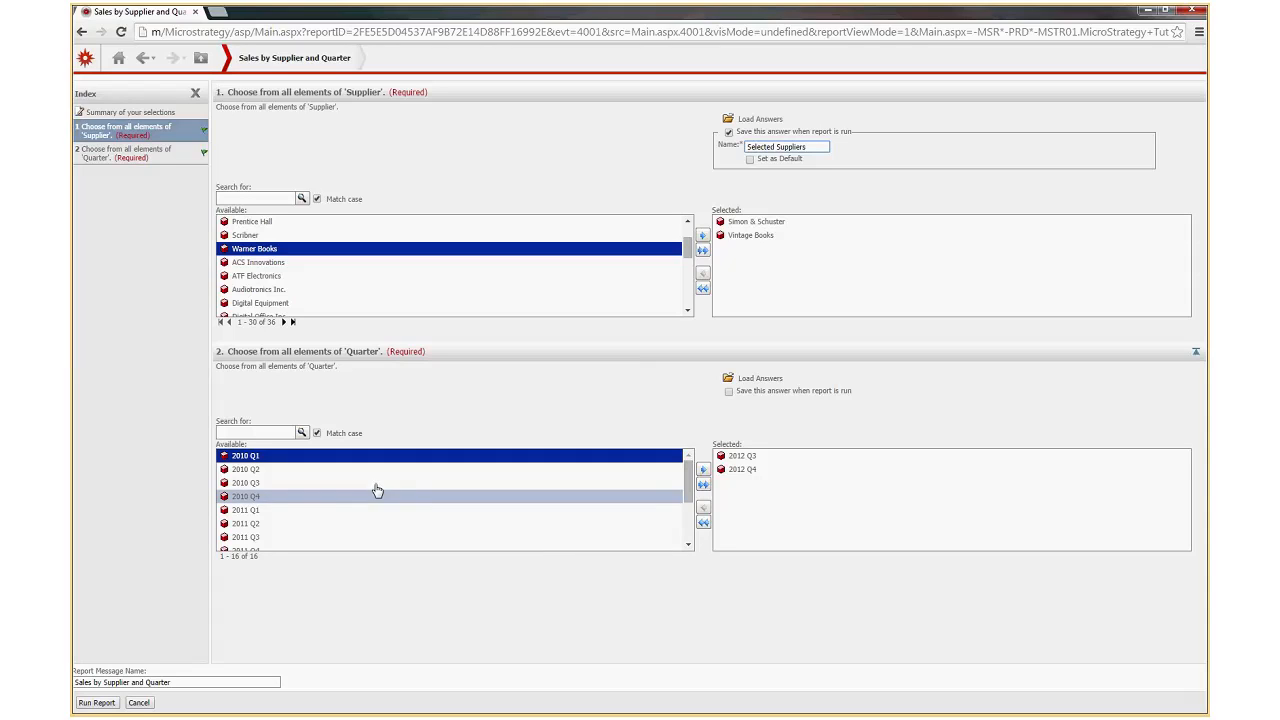
Clear the selected quarters in the Quarter prompt and select 2012 Q1 and 2012 Q2 instead.
{"action": "left_click", "coordinate": [514, 468]}
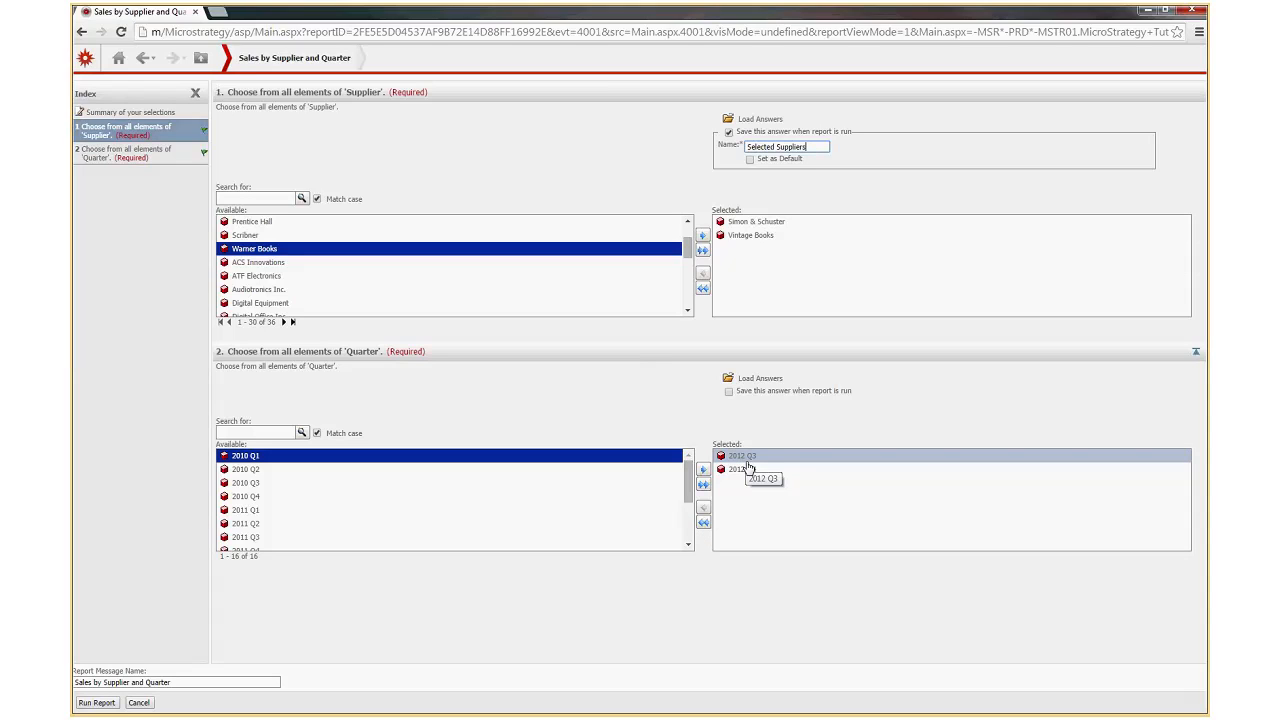
{"action": "left_click", "coordinate": [704, 523]}
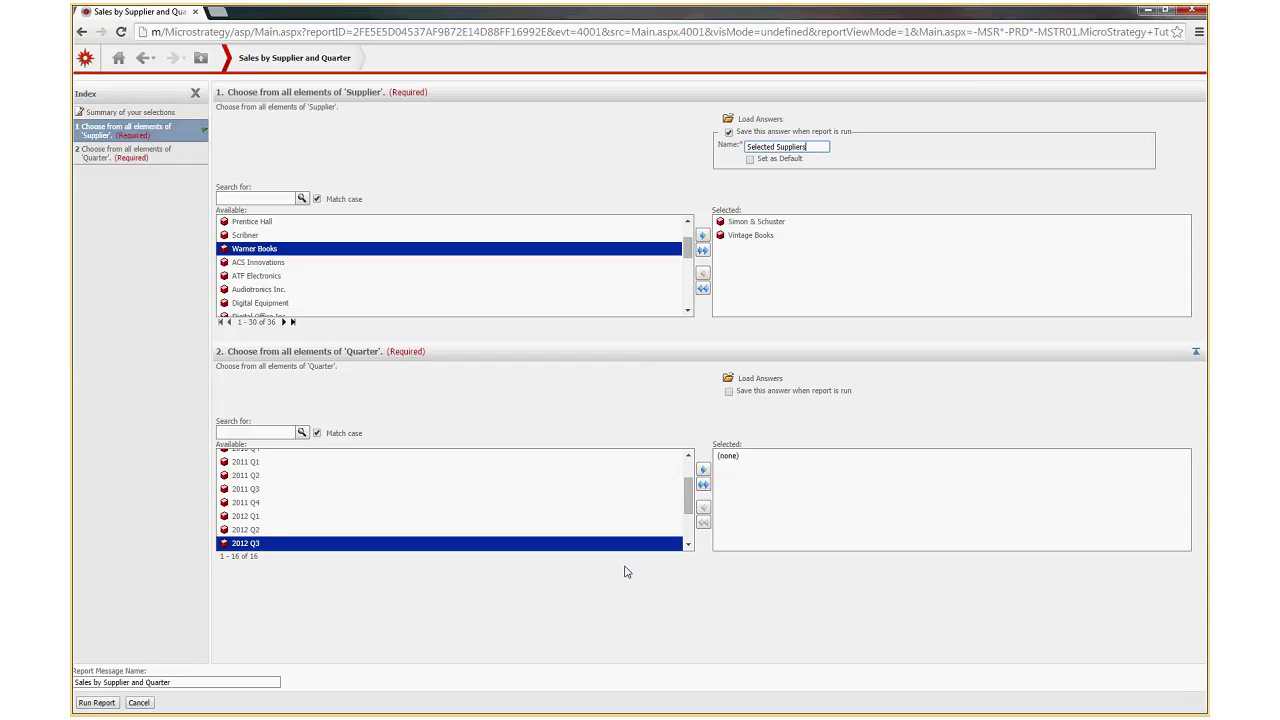
{"action": "left_click", "coordinate": [263, 516]}
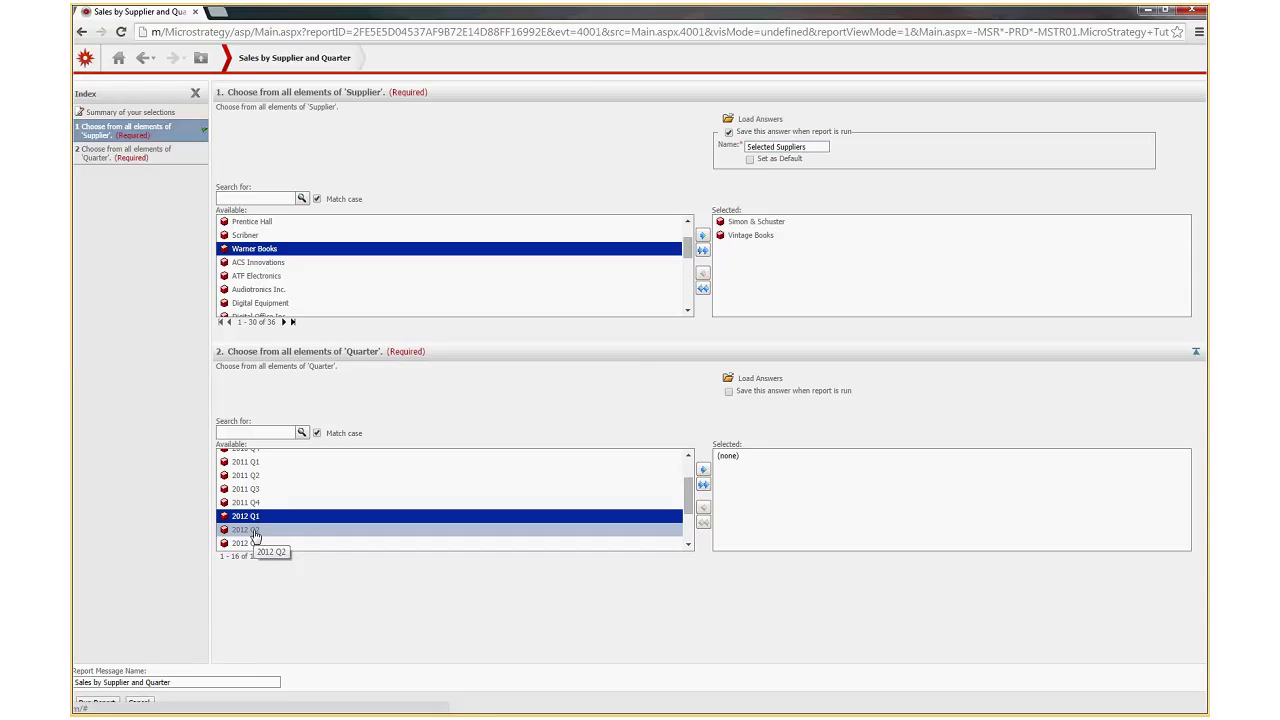
{"action": "left_click", "coordinate": [262, 530]}
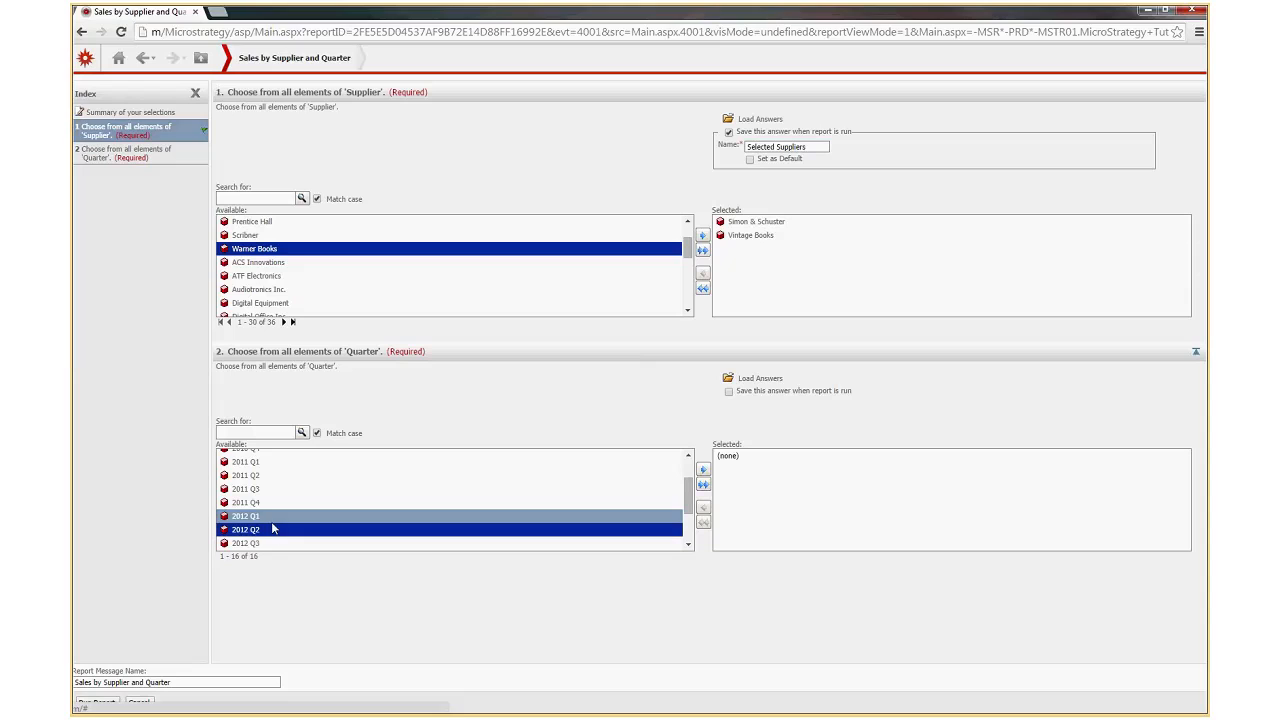
{"action": "left_click", "coordinate": [250, 521]}
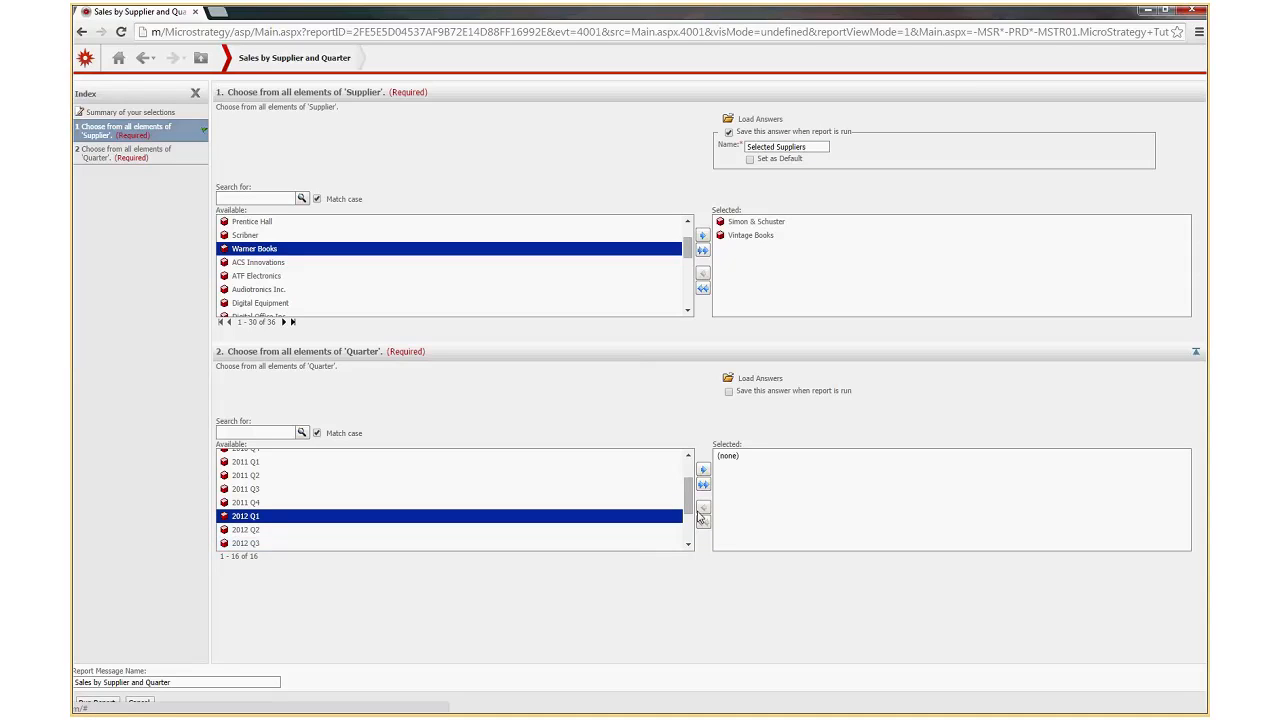
{"action": "left_click", "coordinate": [260, 533], "text": "ctrl"}
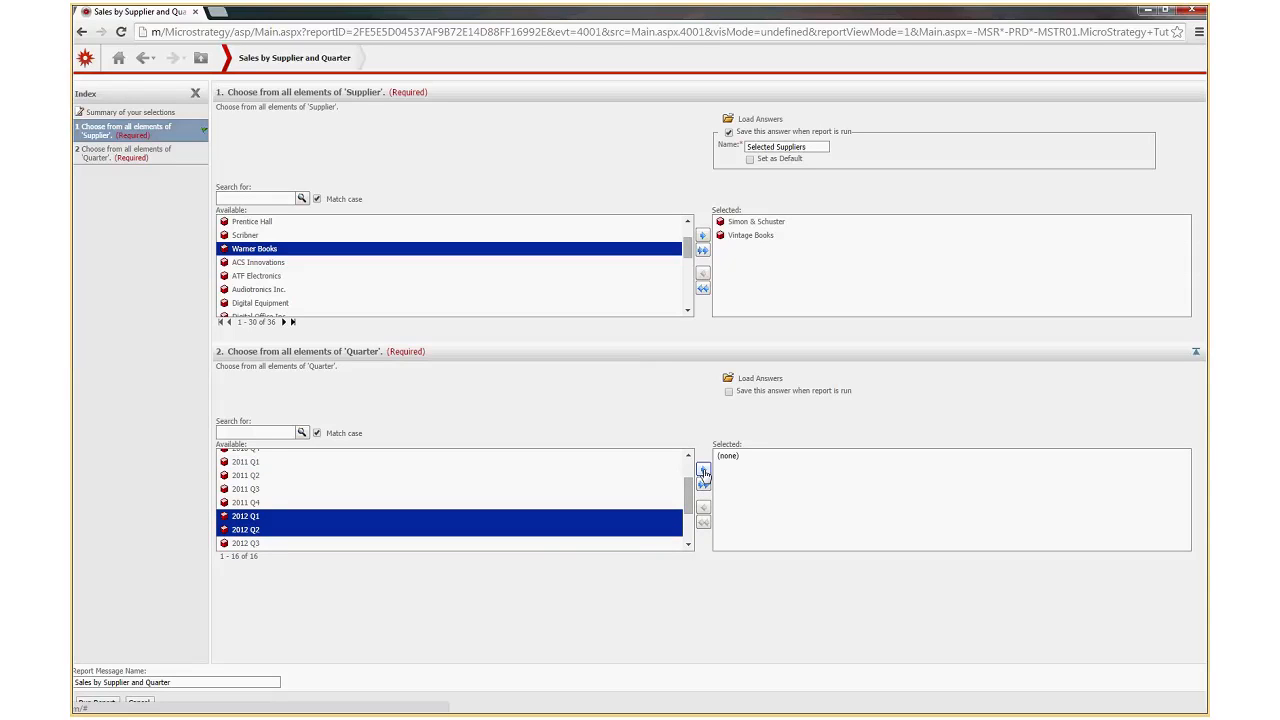
{"action": "left_click", "coordinate": [704, 472]}
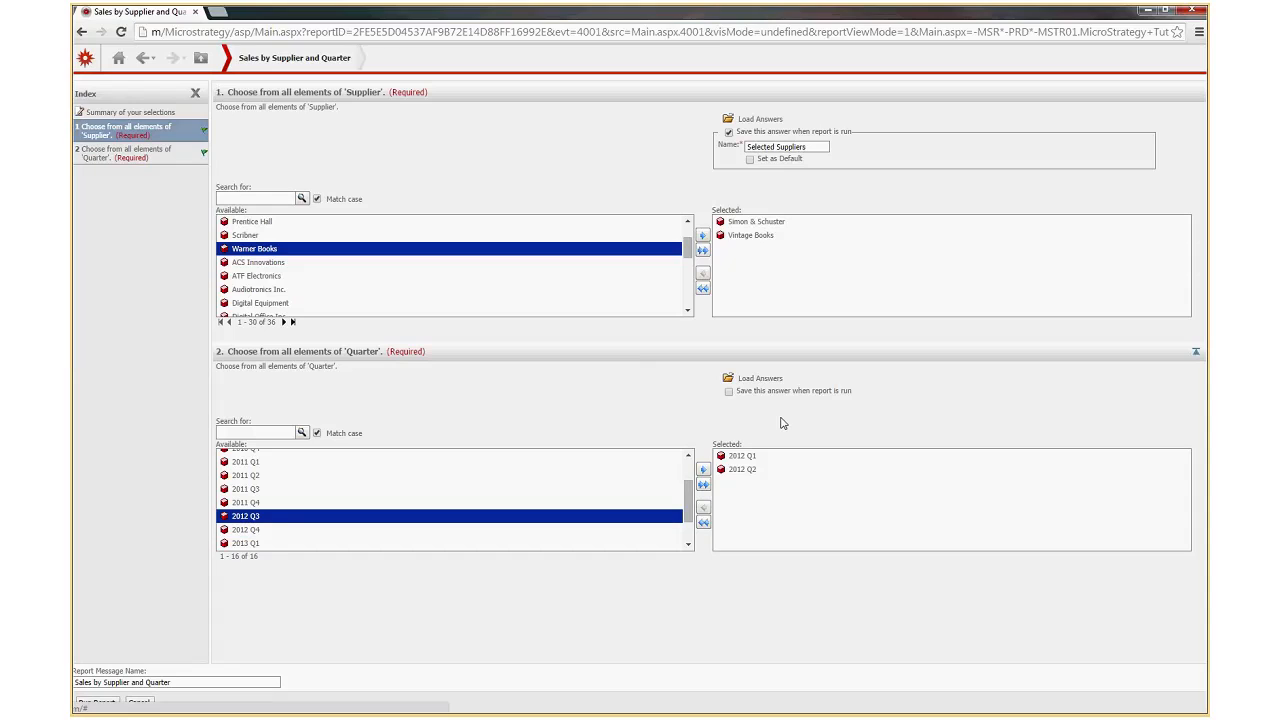
Have the Quarter prompt answer saved as Q1 & Q2 2012 and run the report.
{"action": "left_click", "coordinate": [728, 392]}
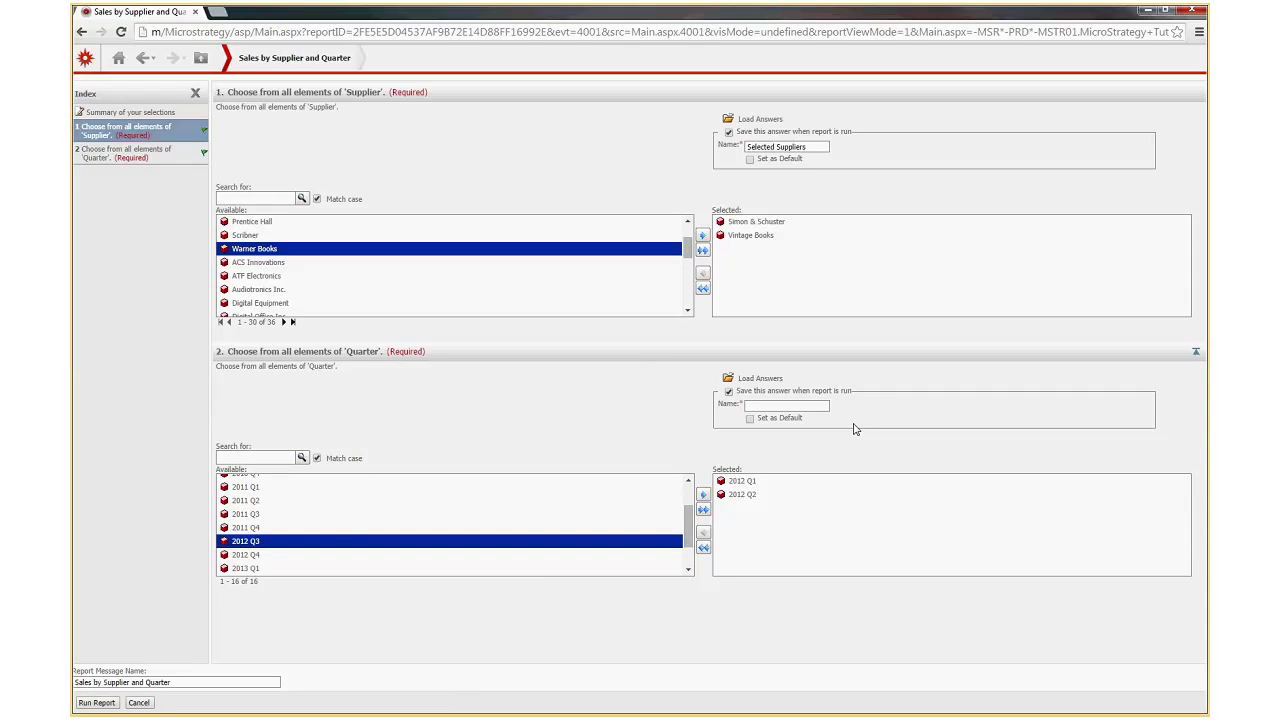
{"action": "left_click", "coordinate": [794, 408]}
{"action": "type", "text": "Q1 & Q2 2012"}
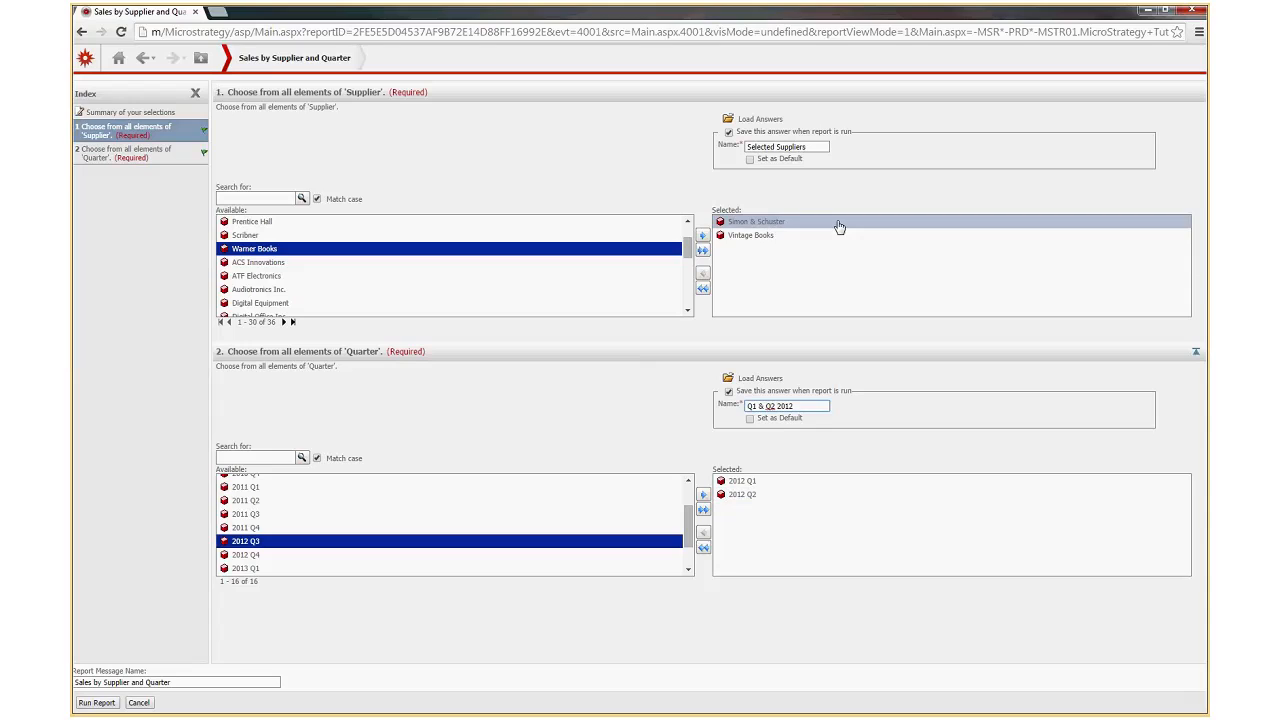
{"action": "left_click", "coordinate": [97, 703]}
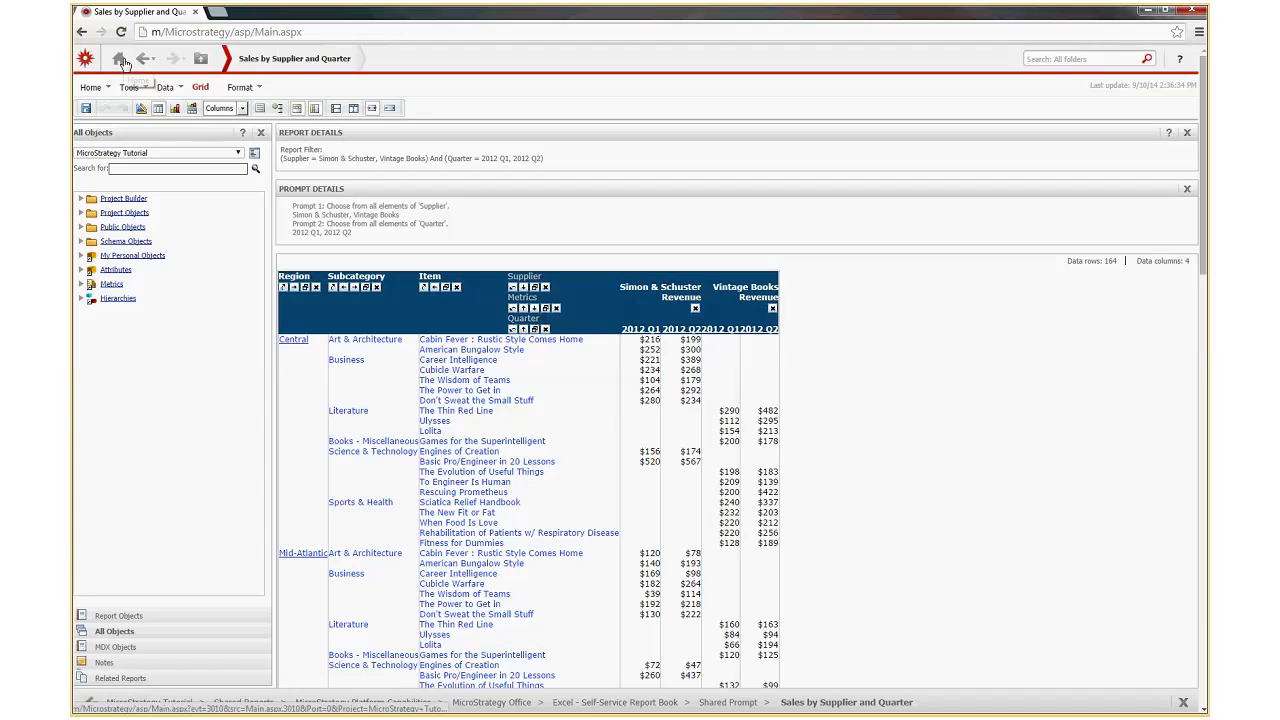
Return to the project home page, search for "san d" and open the San Diego Sales report.
{"action": "left_click", "coordinate": [86, 60]}
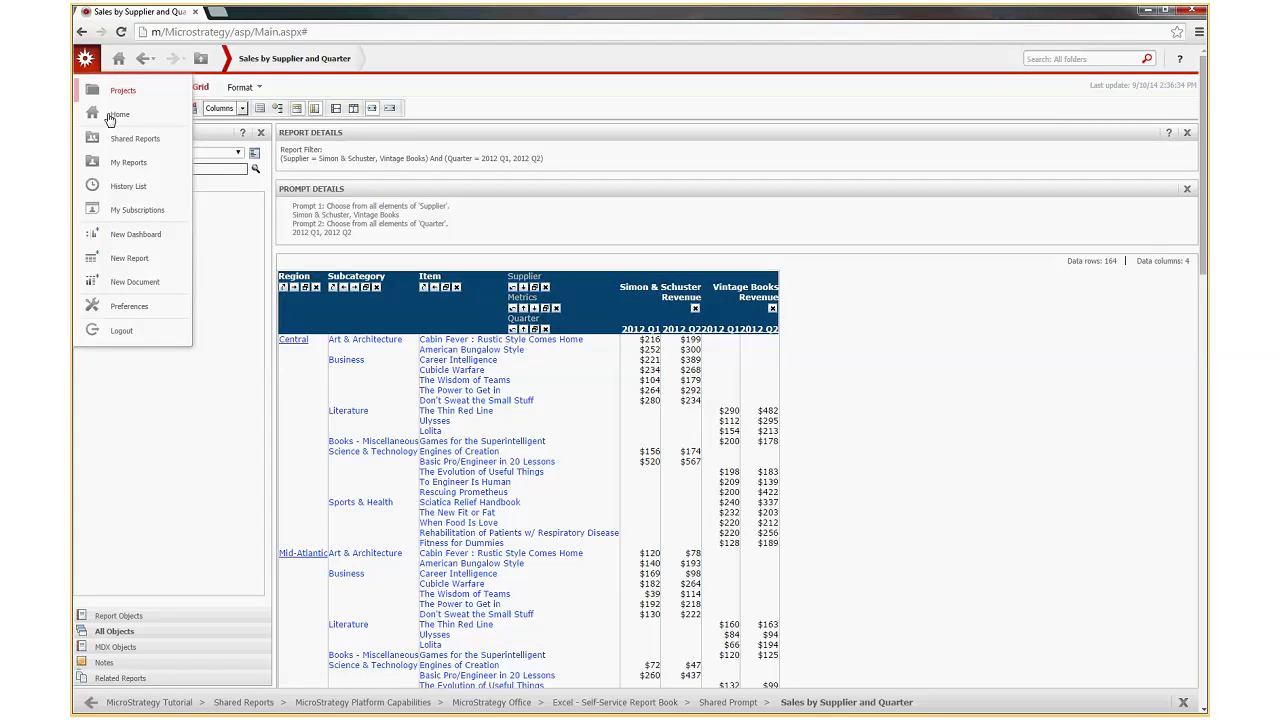
{"action": "left_click", "coordinate": [112, 115]}
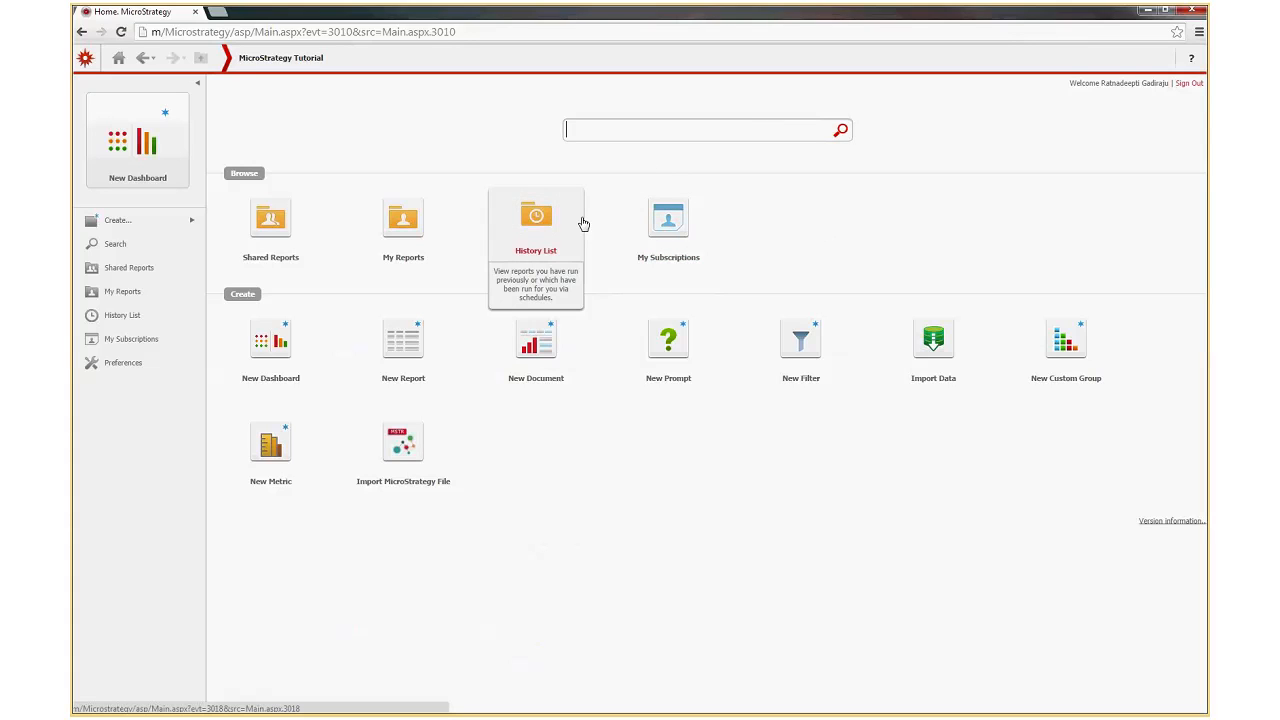
{"action": "type", "text": "san d"}
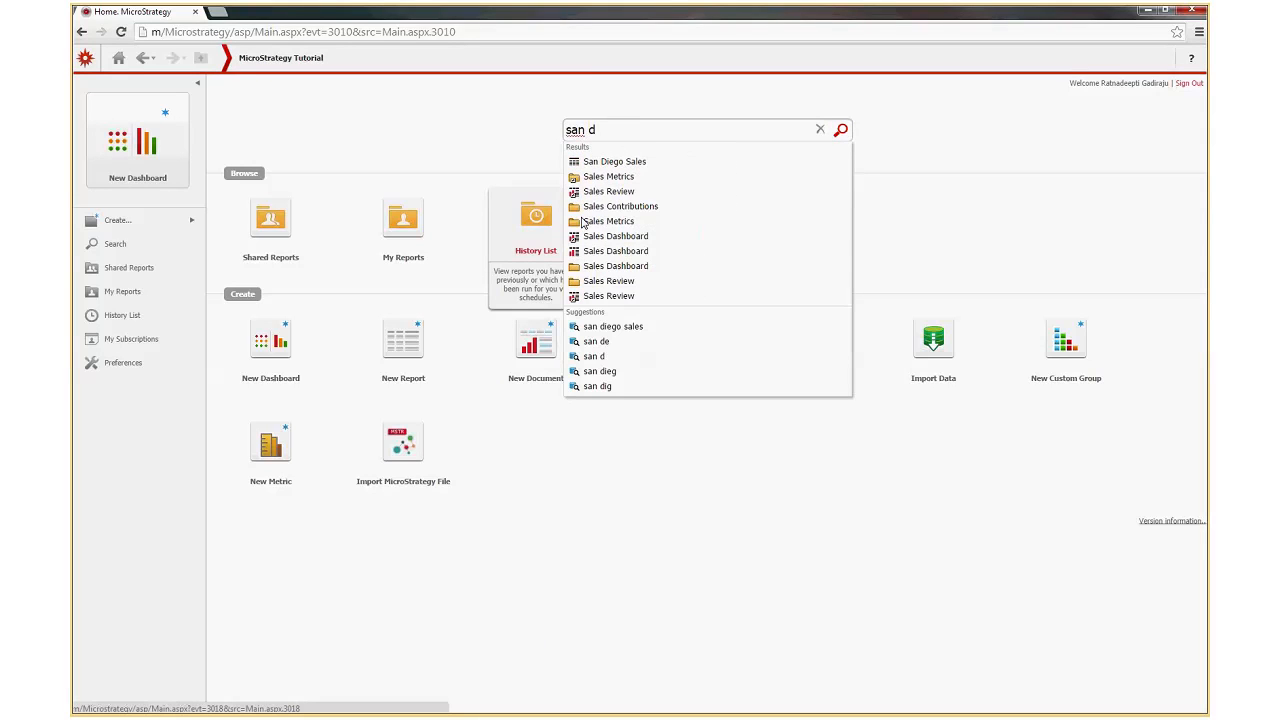
{"action": "left_click", "coordinate": [627, 164]}
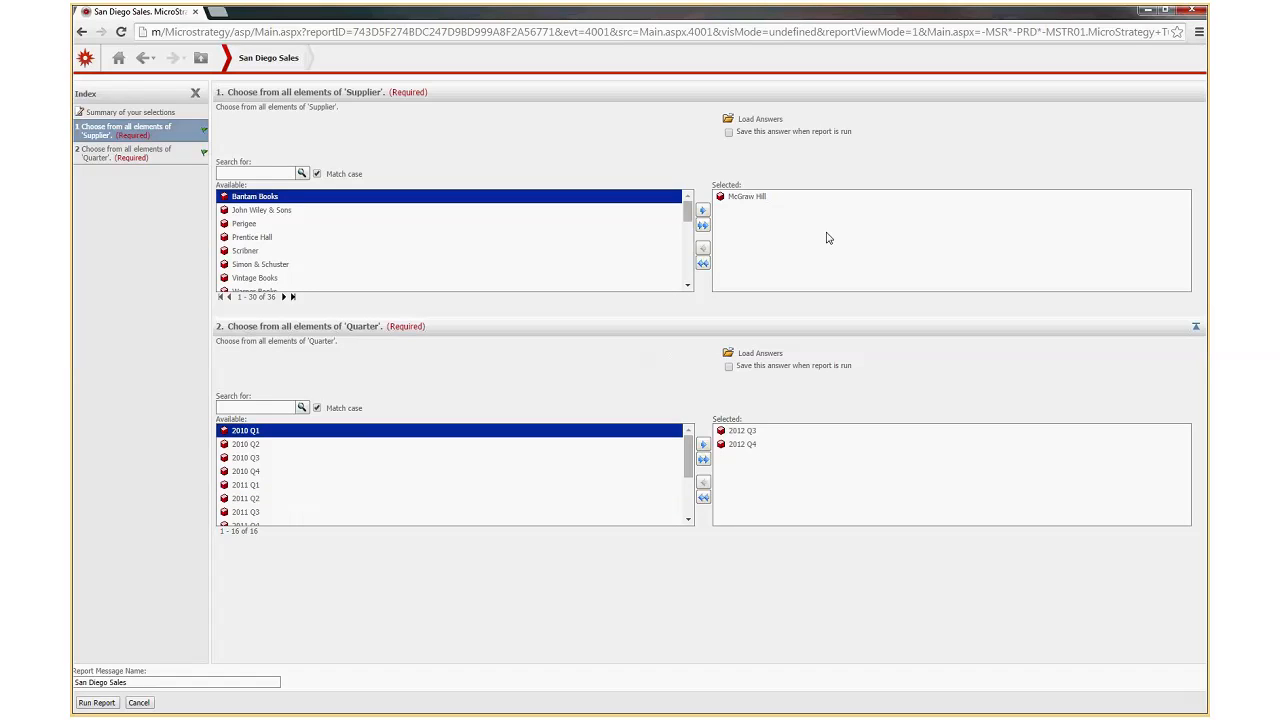
Load the saved answers Selected Suppliers and Q1 & Q2 2012 into the Supplier and Quarter prompts and run the report.
{"action": "left_click", "coordinate": [740, 120]}
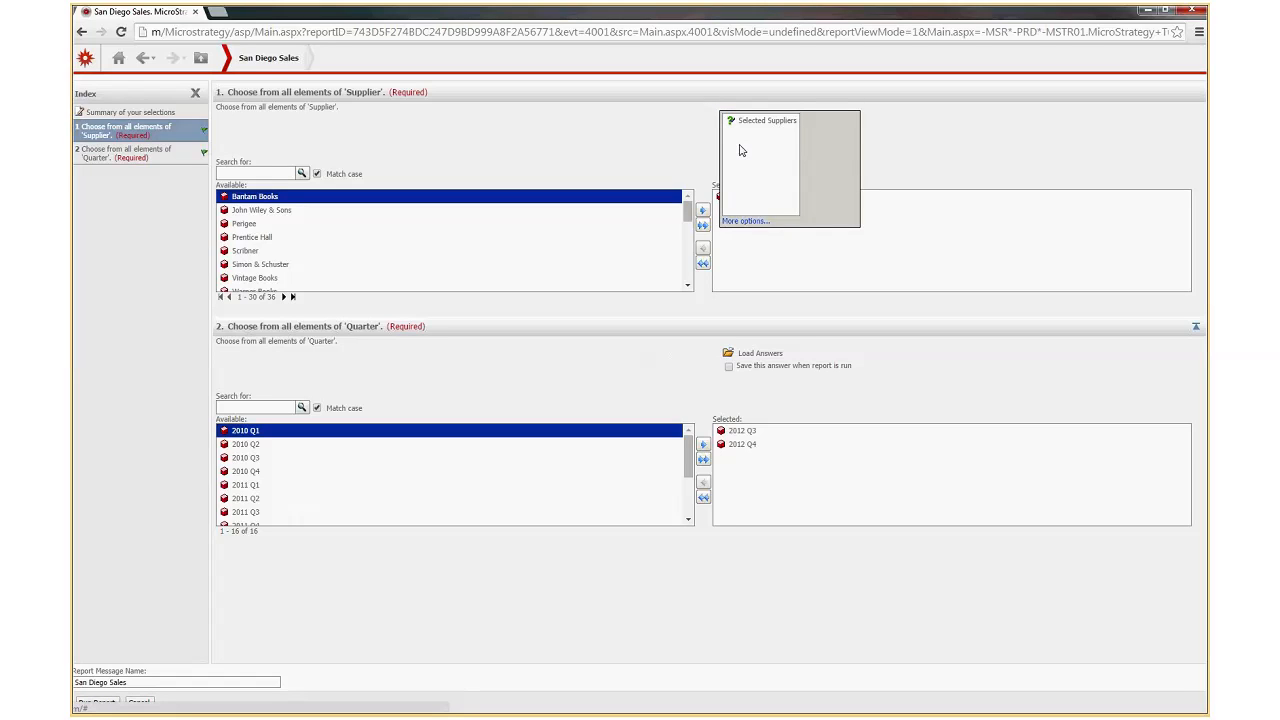
{"action": "left_click", "coordinate": [762, 121]}
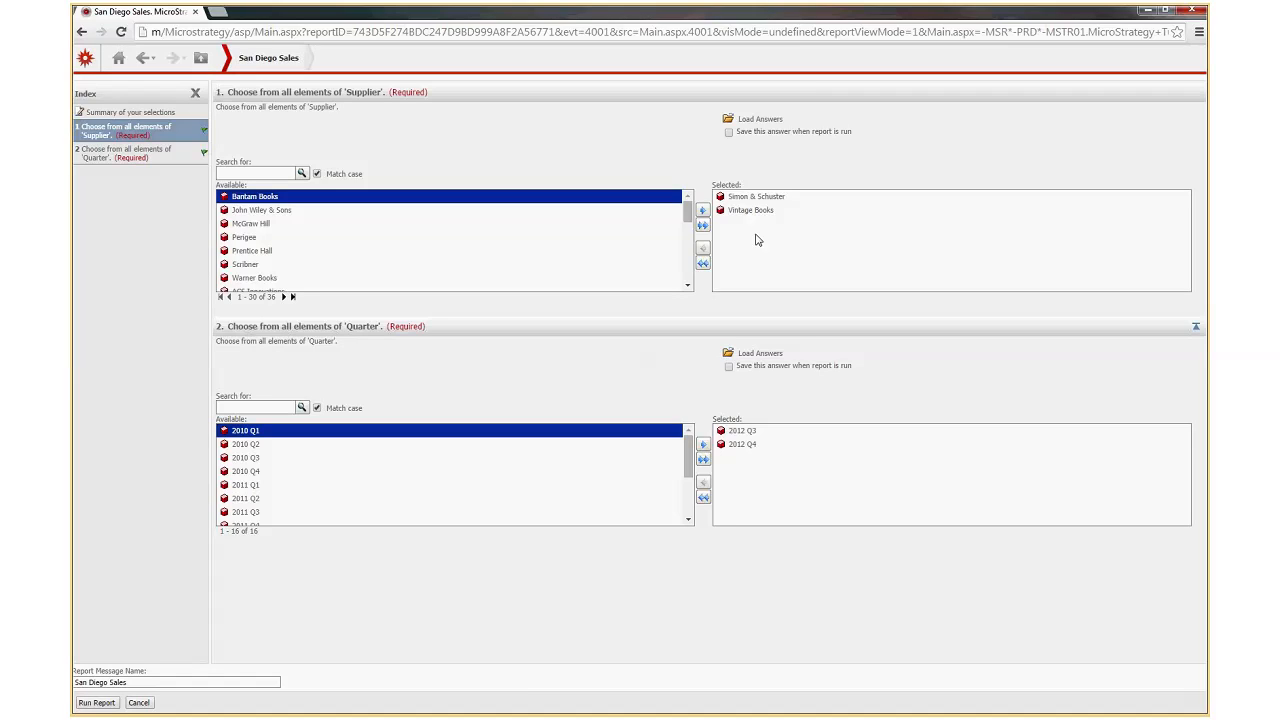
{"action": "left_click", "coordinate": [775, 356]}
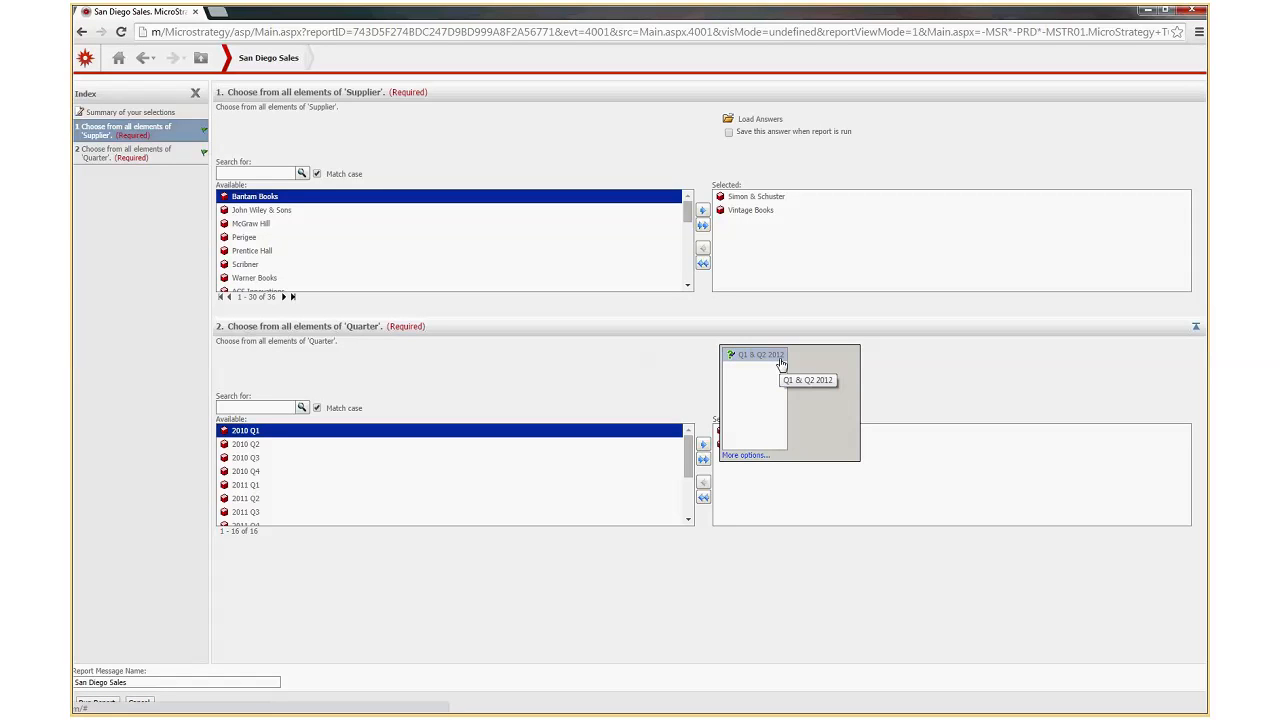
{"action": "left_click", "coordinate": [781, 364]}
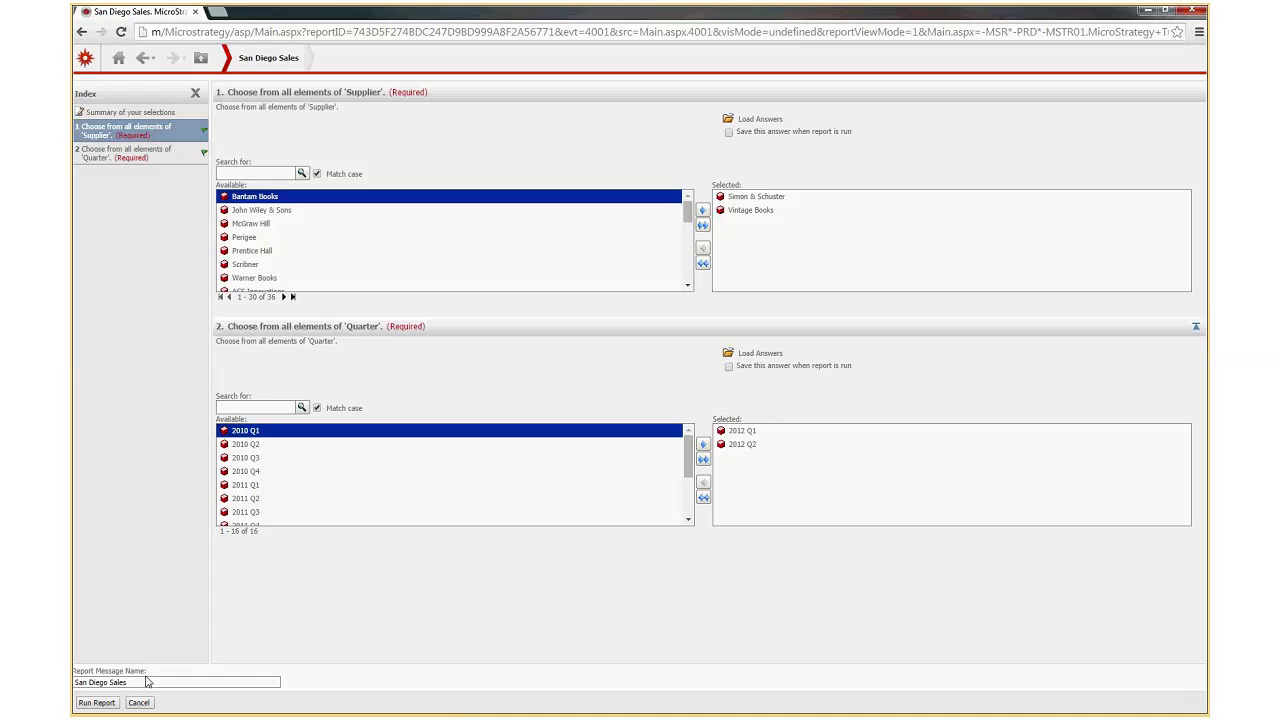
{"action": "left_click", "coordinate": [97, 703]}
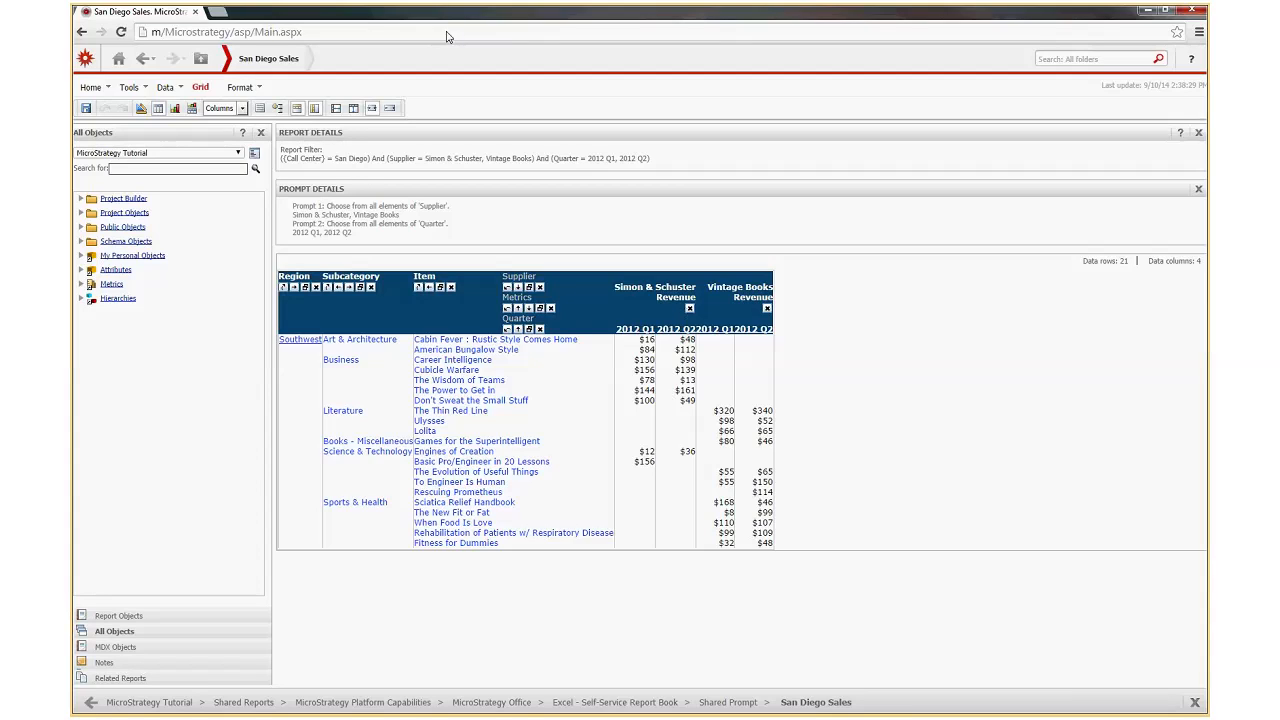
Create a blank report and add the Customer City and Customer Region attributes to its rows.
{"action": "left_click", "coordinate": [119, 64]}
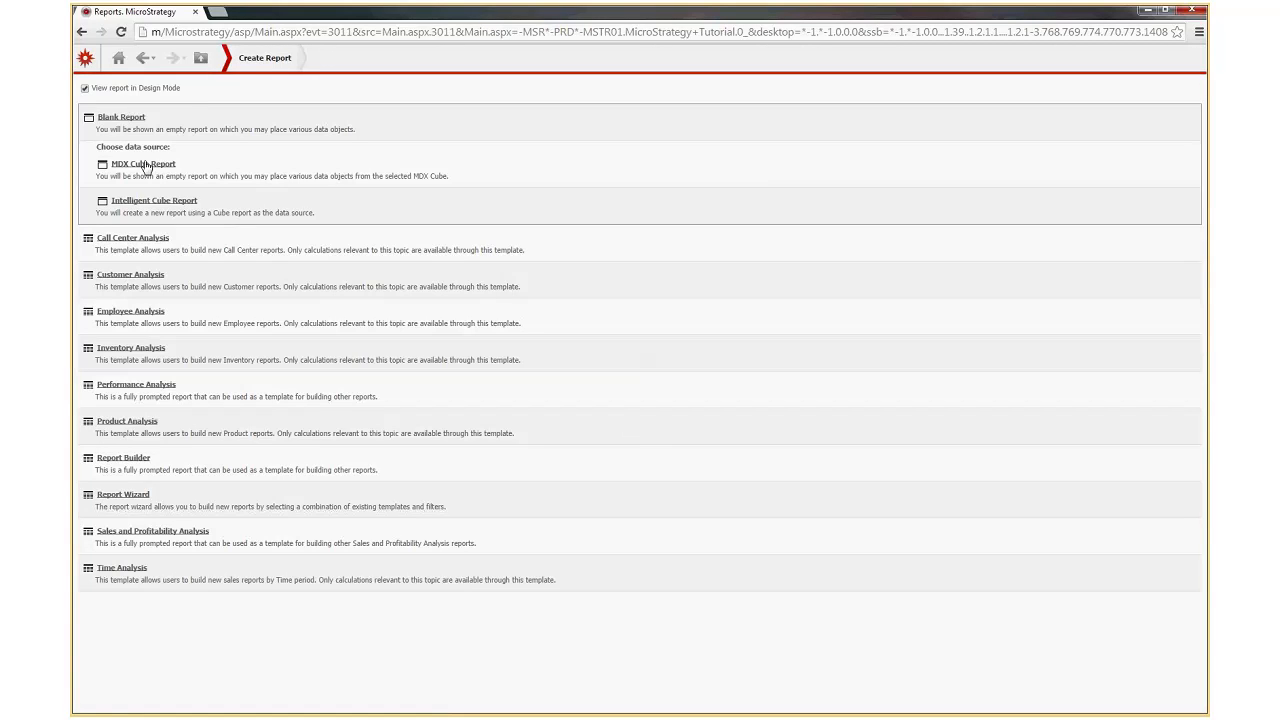
{"action": "left_click", "coordinate": [130, 118]}
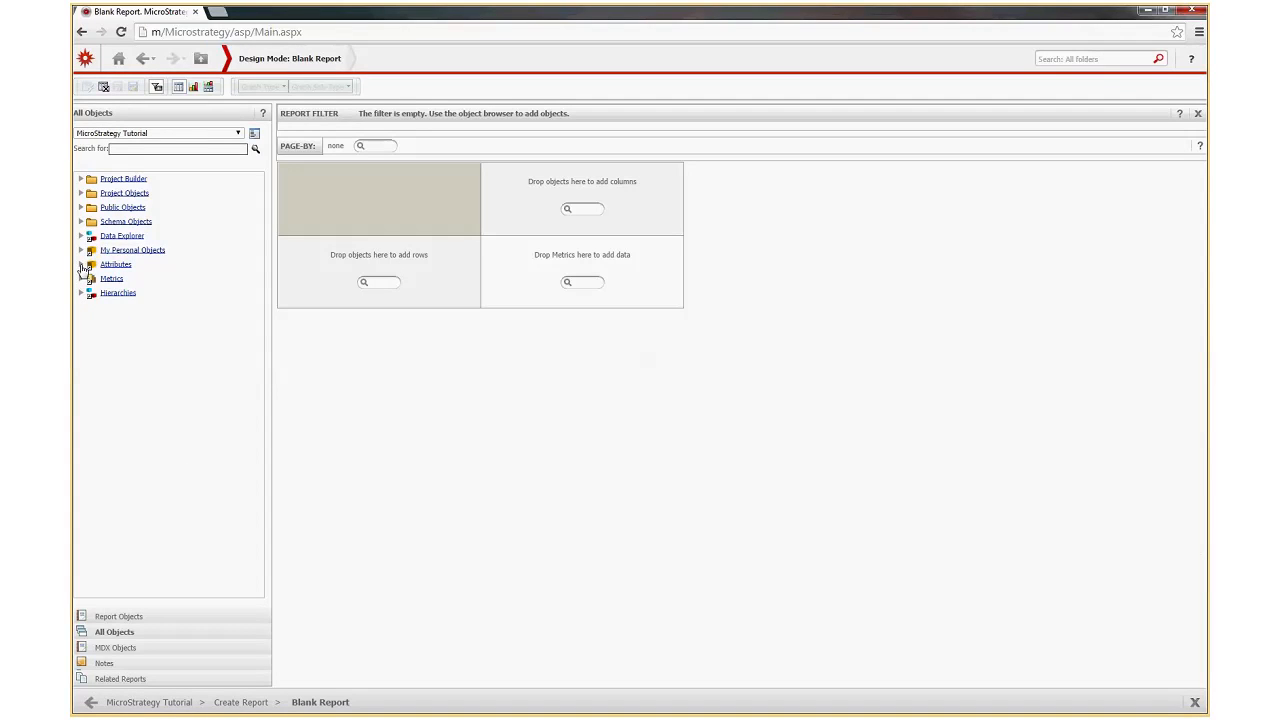
{"action": "left_click", "coordinate": [81, 265]}
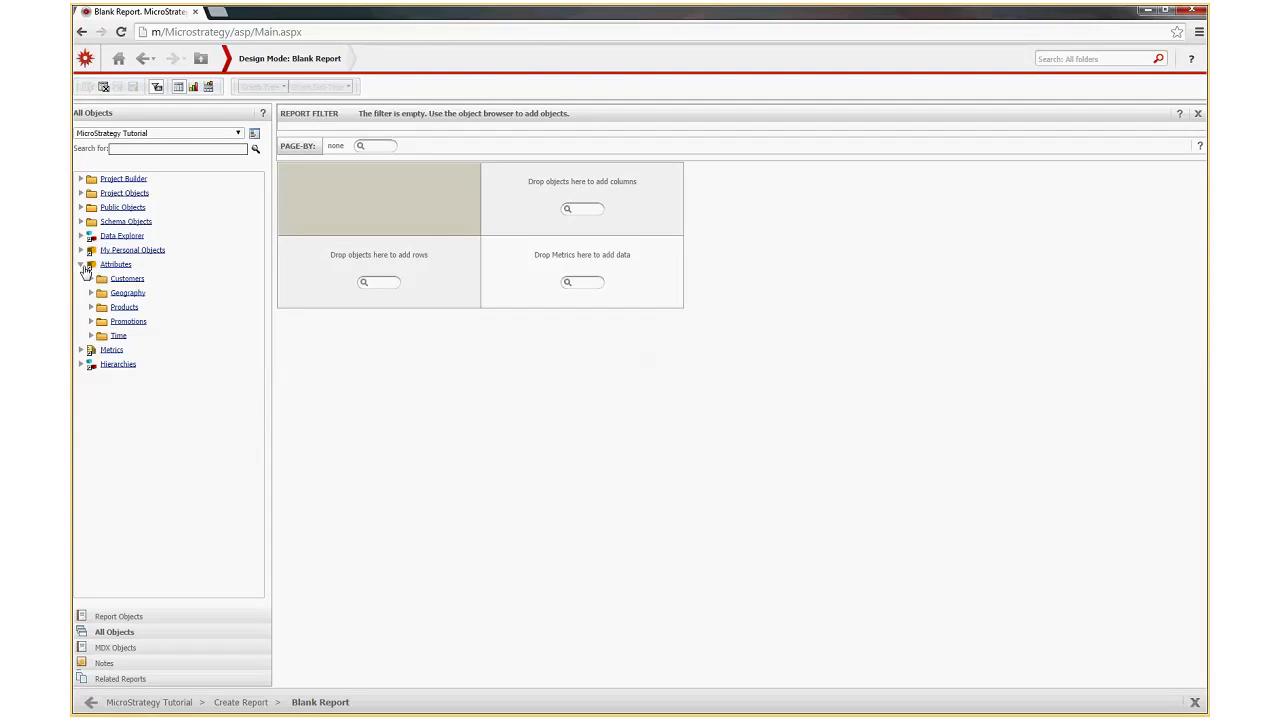
{"action": "left_click", "coordinate": [92, 280]}
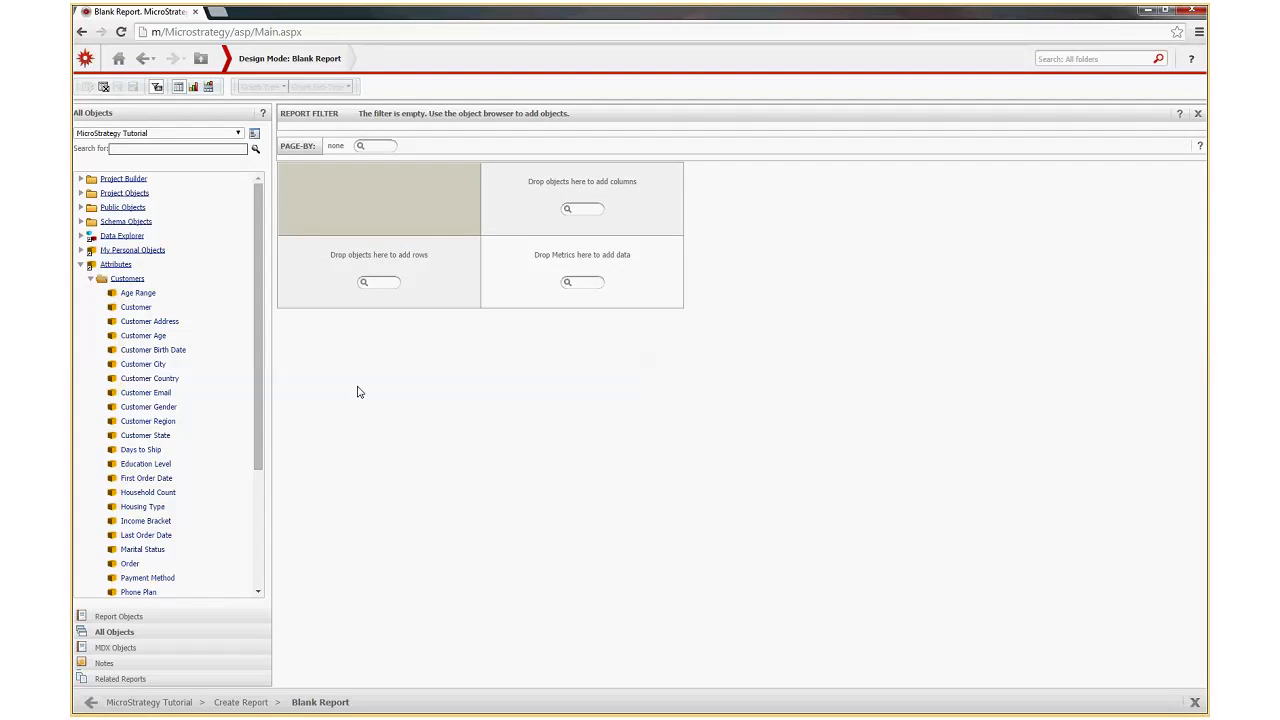
{"action": "double_click", "coordinate": [143, 365]}
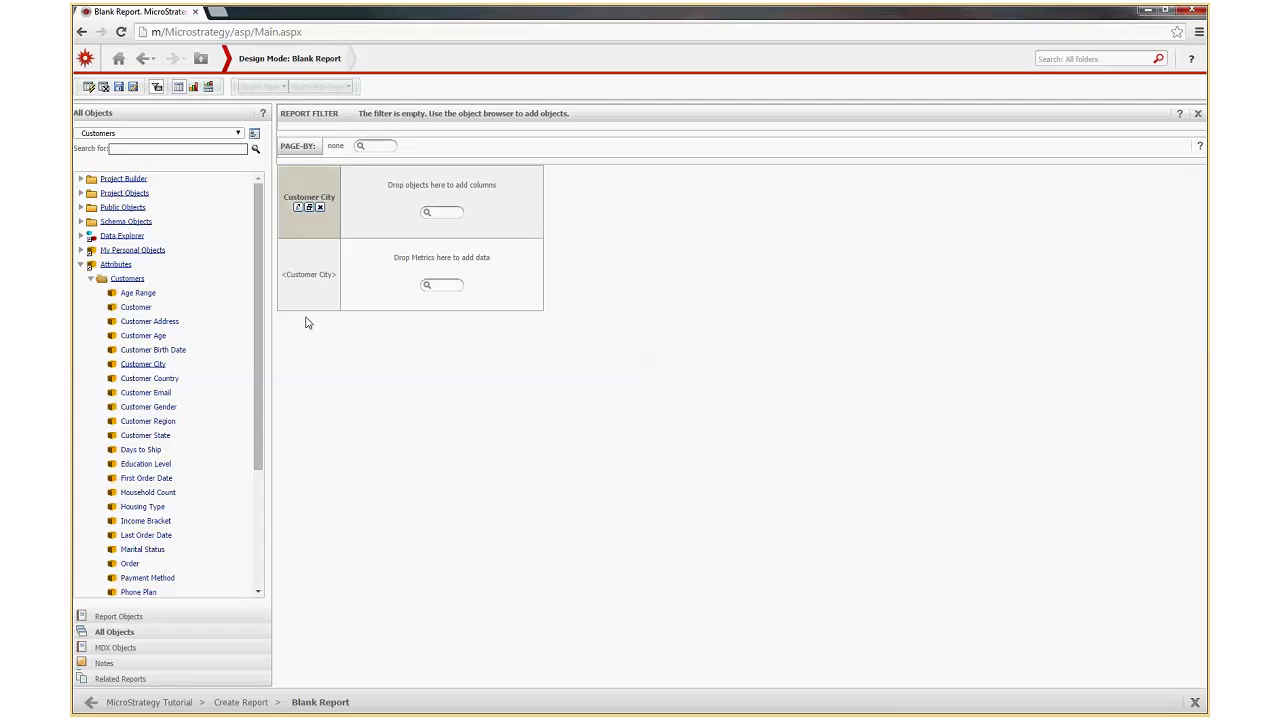
{"action": "double_click", "coordinate": [162, 421]}
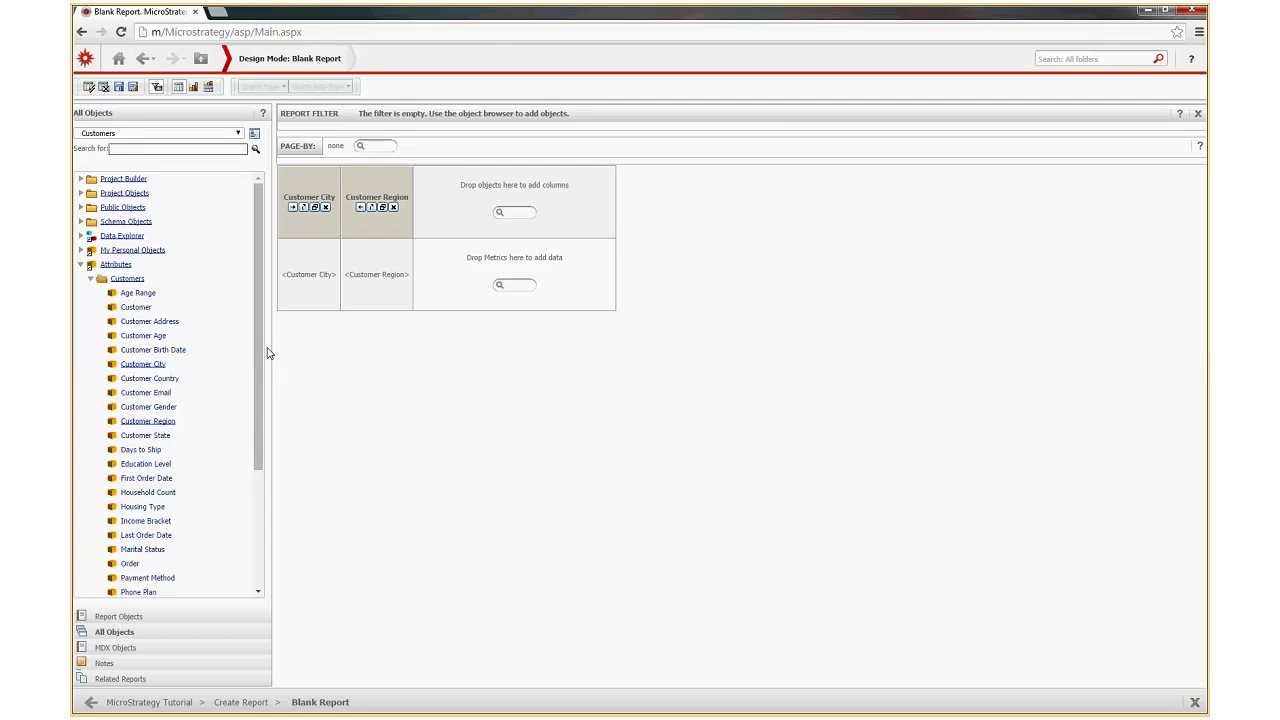
Add the Call Center attribute from the Geography attributes to the report rows between Customer City and Customer Region.
{"action": "left_click_drag", "start_coordinate": [262, 344], "coordinate": [262, 347]}
{"action": "mouse_move", "coordinate": [260, 358]}
{"action": "left_mouse_down"}
{"action": "mouse_move", "coordinate": [251, 424]}
{"action": "mouse_move", "coordinate": [267, 342]}
{"action": "left_mouse_up"}
{"action": "left_click", "coordinate": [87, 280]}
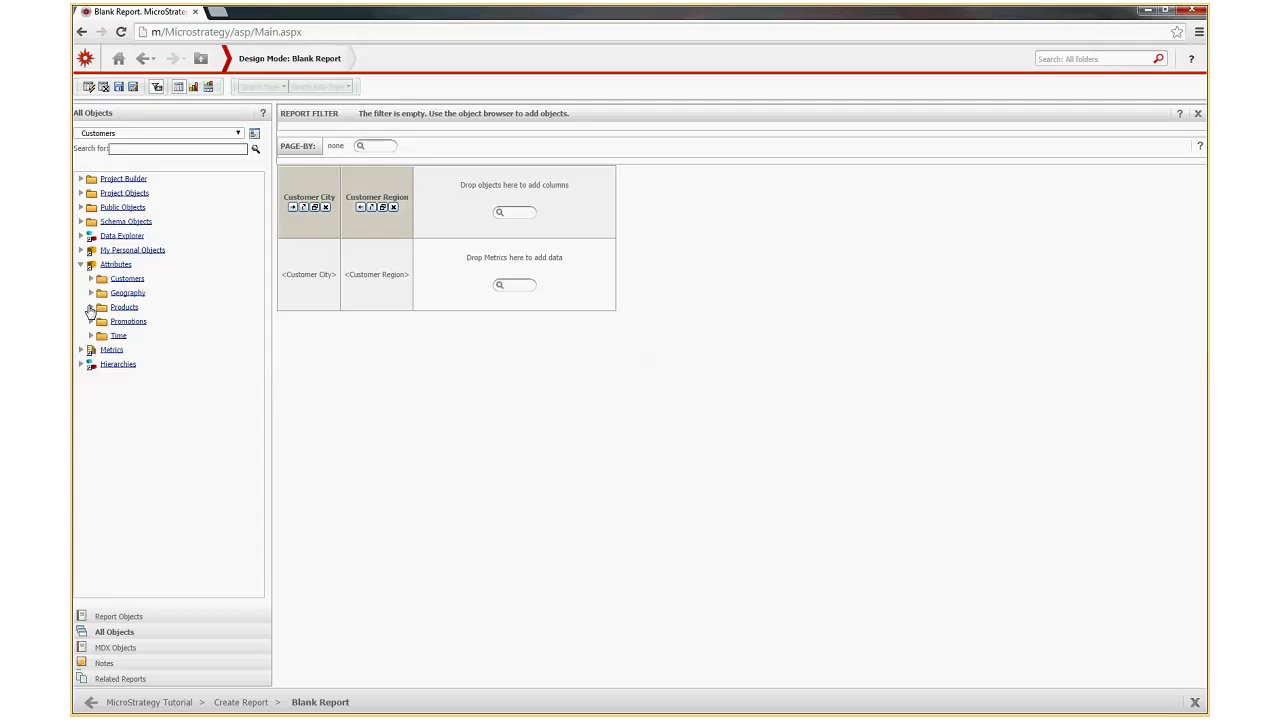
{"action": "left_click", "coordinate": [91, 293]}
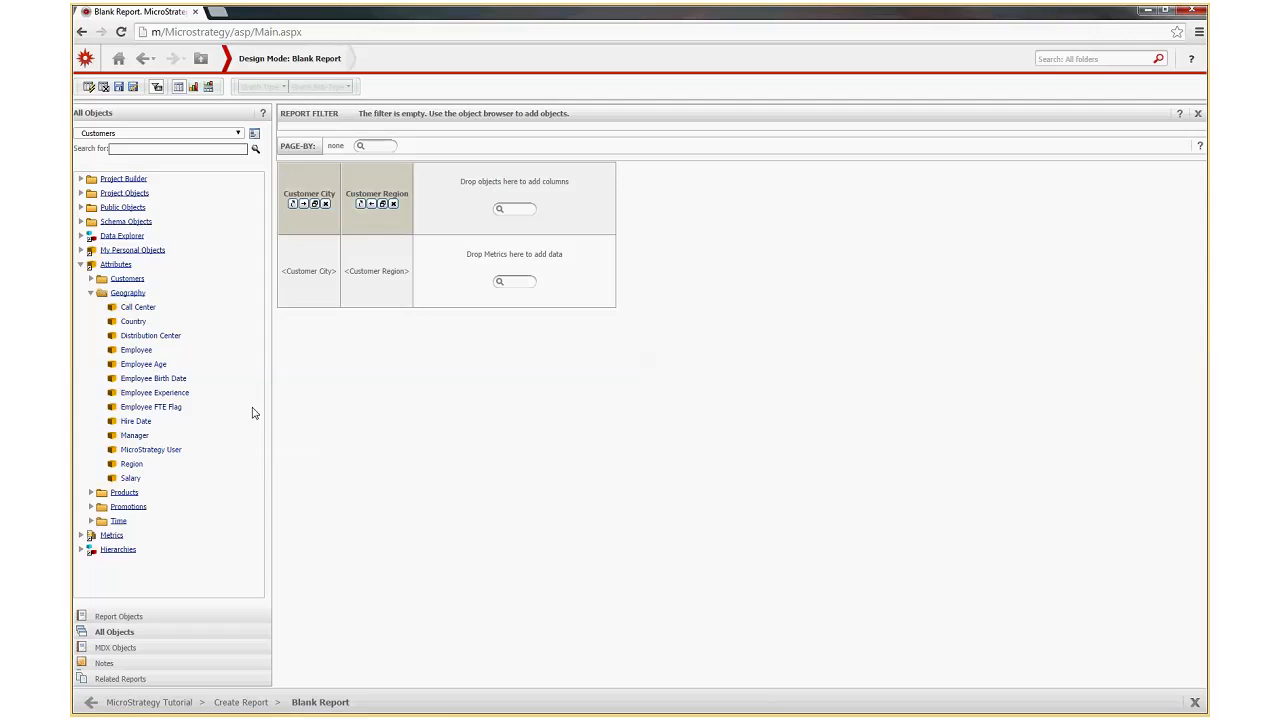
{"action": "left_click_drag", "start_coordinate": [374, 228], "coordinate": [345, 175]}
{"action": "left_click_drag", "start_coordinate": [134, 312], "coordinate": [347, 291]}
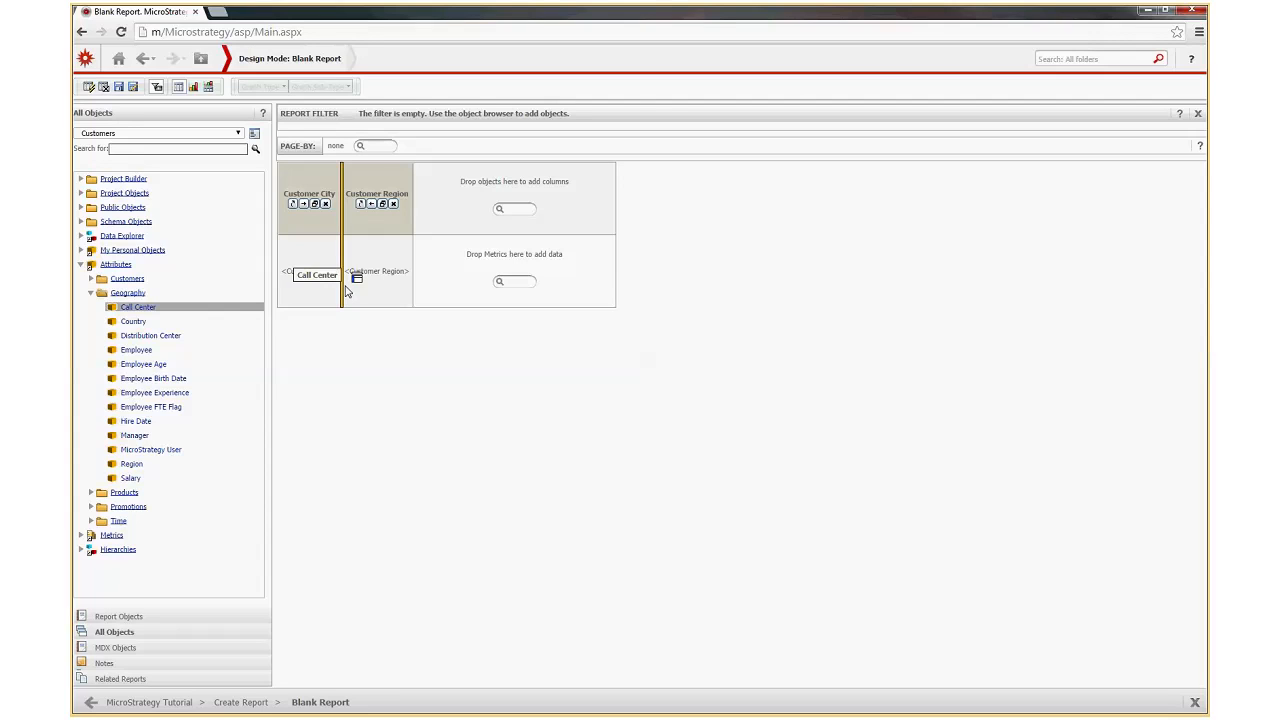
{"action": "left_click_drag", "start_coordinate": [347, 291], "coordinate": [348, 289]}
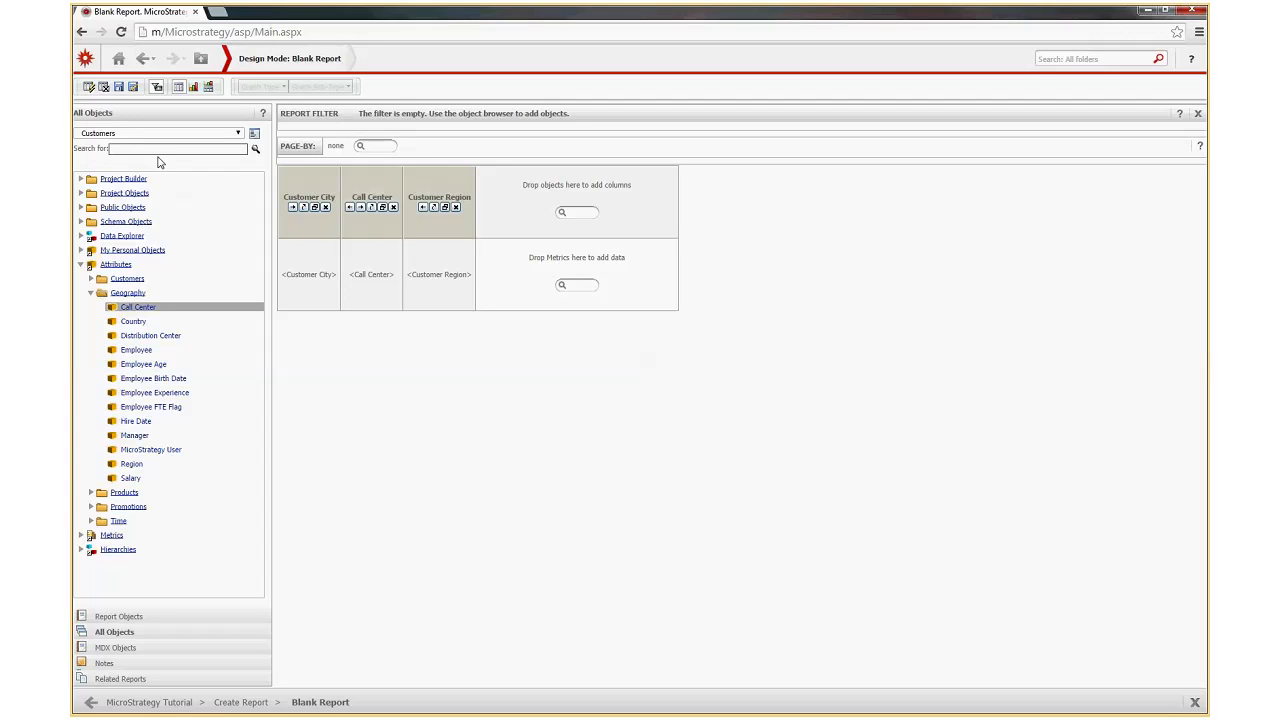
Search the Metrics folder for "Profit" and add the Profit metric to the report.
{"action": "left_click", "coordinate": [241, 135]}
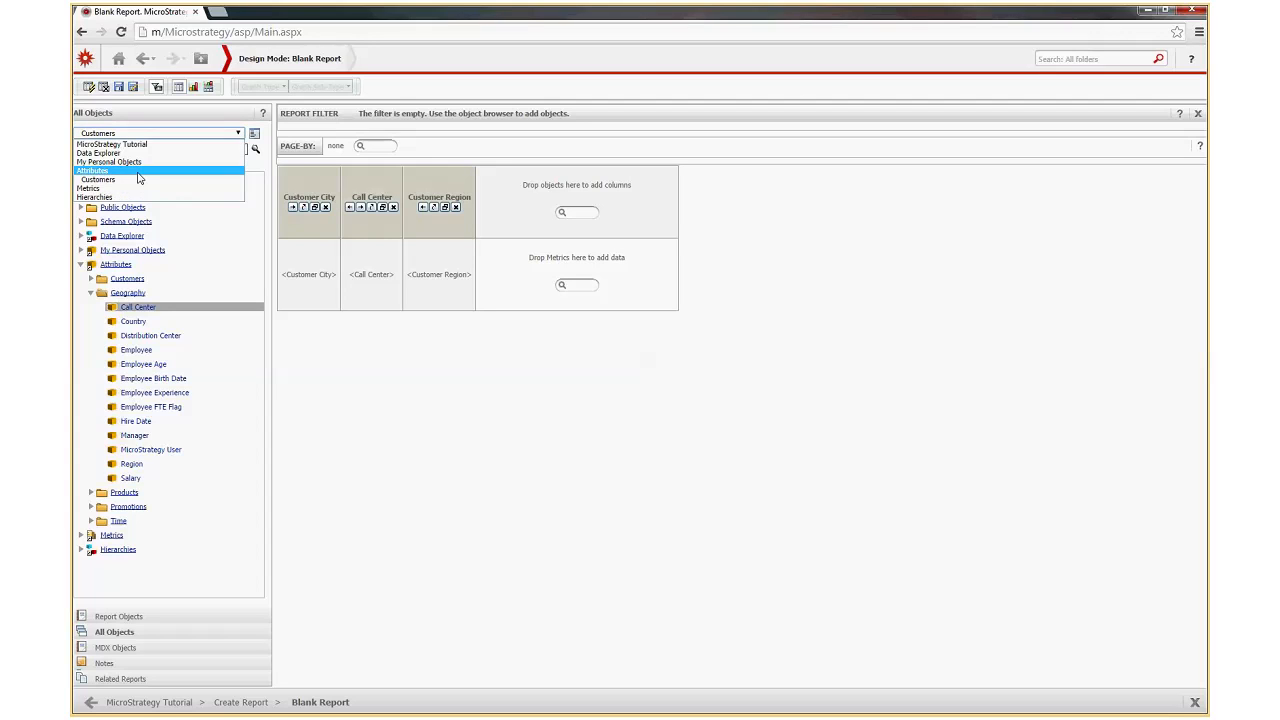
{"action": "left_click", "coordinate": [115, 195]}
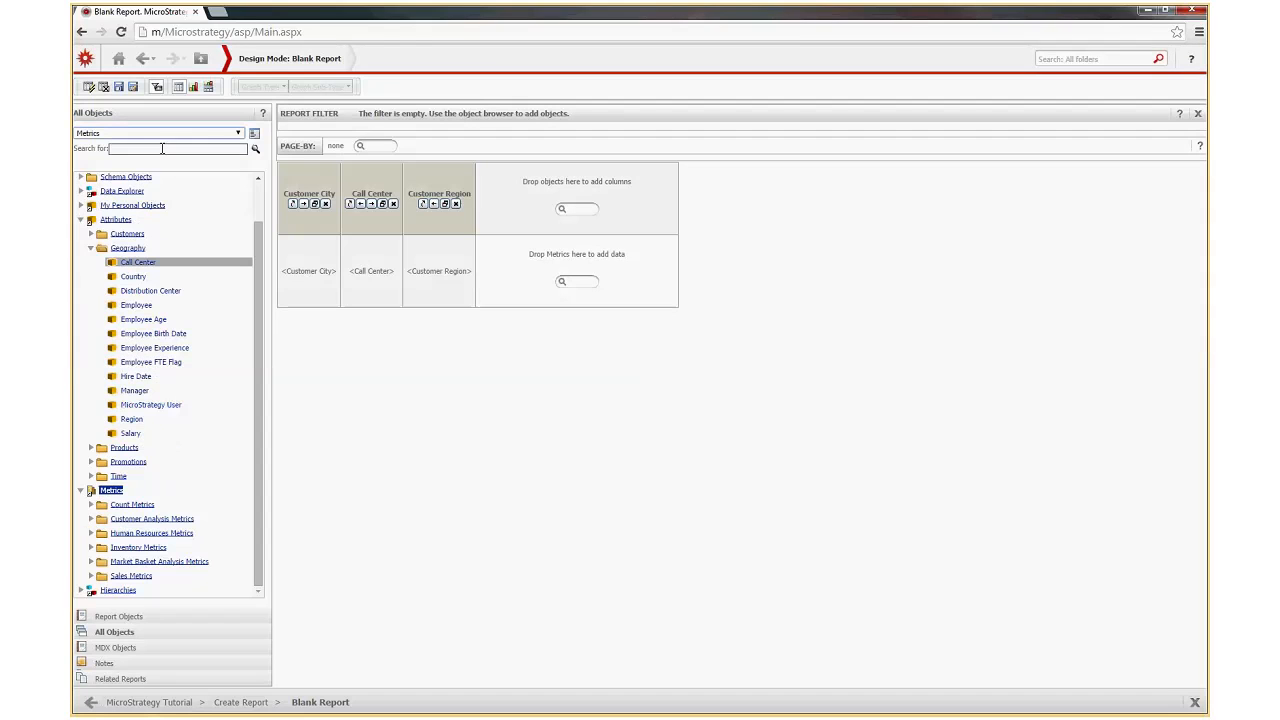
{"action": "left_click", "coordinate": [162, 149]}
{"action": "type", "text": "Profit"}
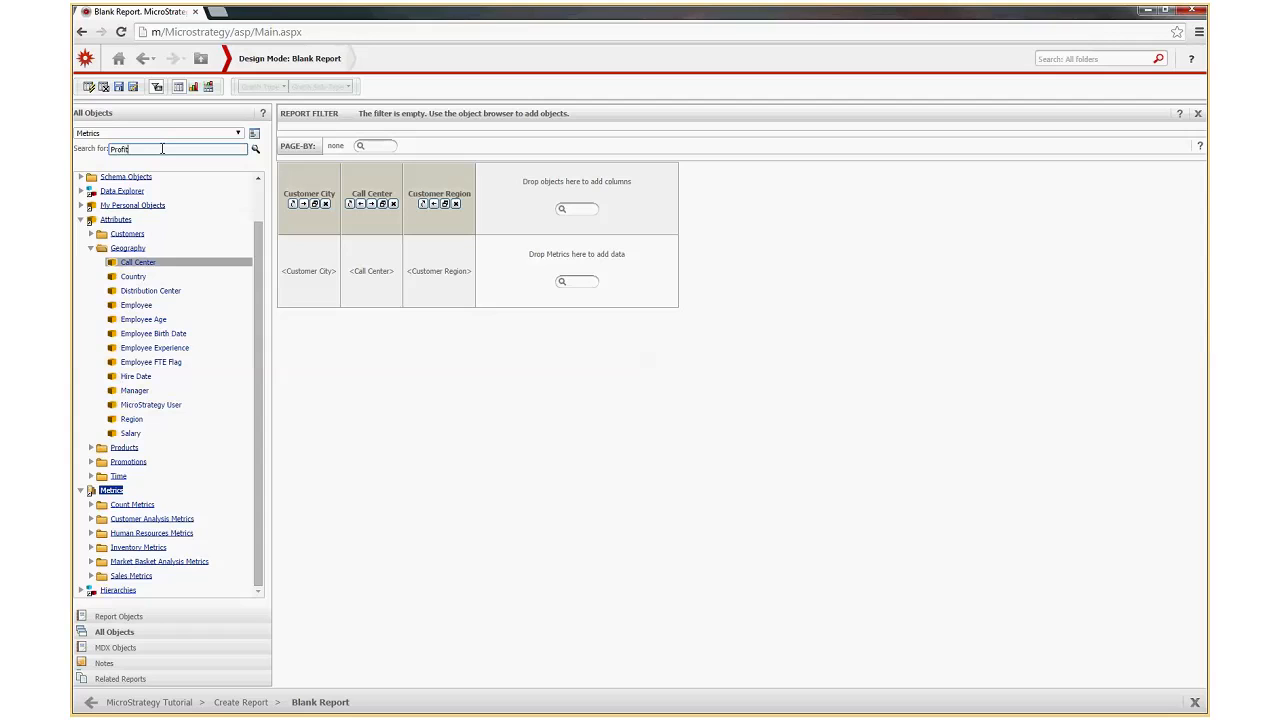
{"action": "left_click", "coordinate": [256, 148]}
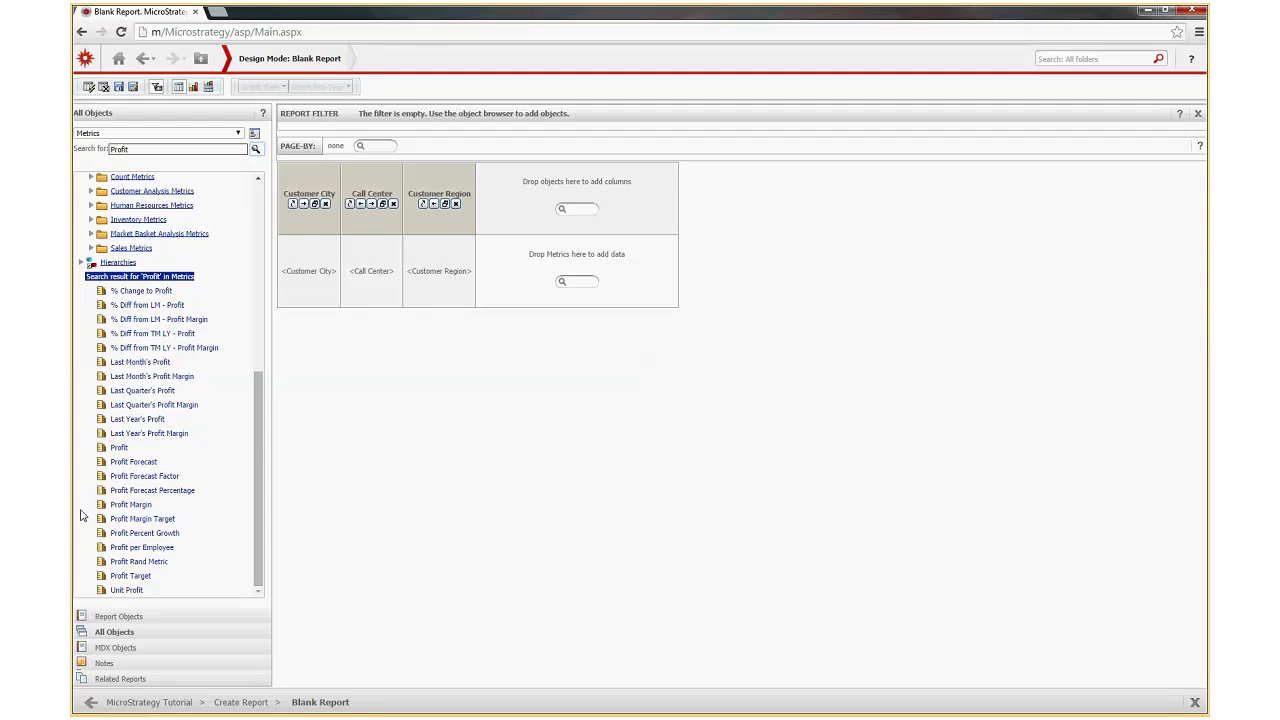
{"action": "double_click", "coordinate": [118, 449]}
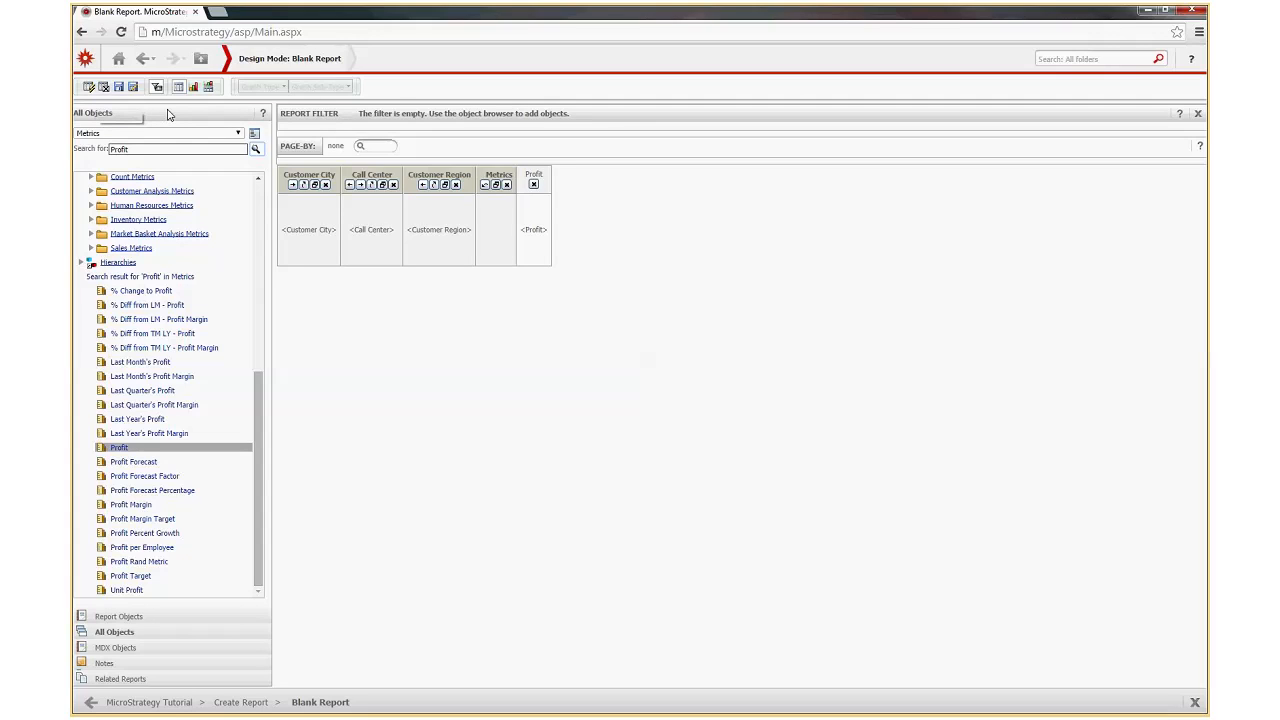
Add Customer City from the report objects to the report filter as an element prompt based on selecting elements.
{"action": "left_click", "coordinate": [131, 617]}
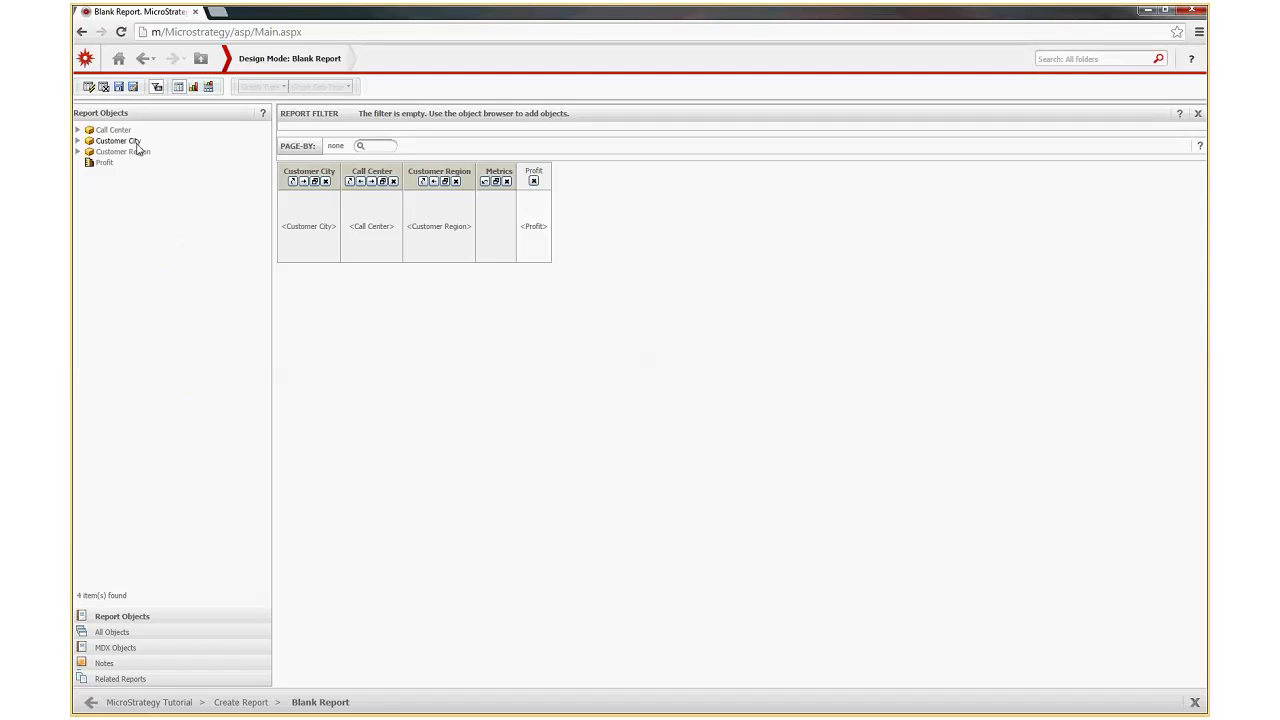
{"action": "left_click_drag", "start_coordinate": [138, 148], "coordinate": [310, 122]}
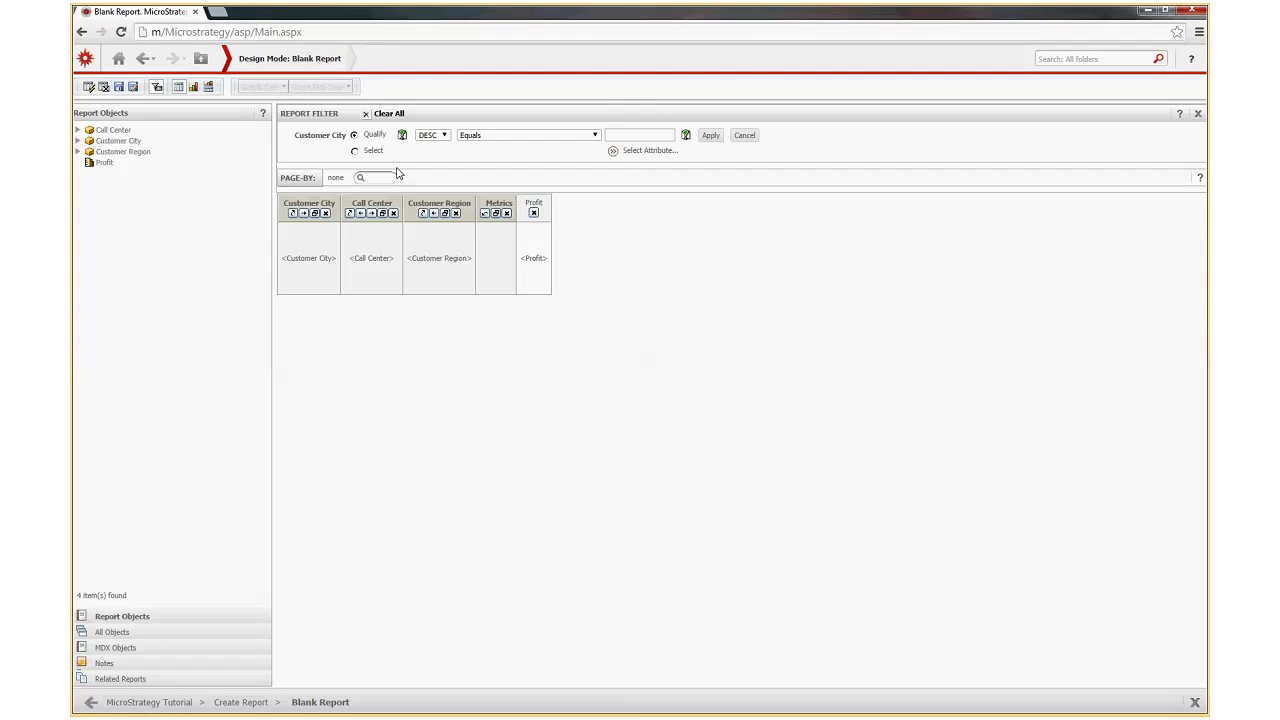
{"action": "left_click", "coordinate": [355, 151]}
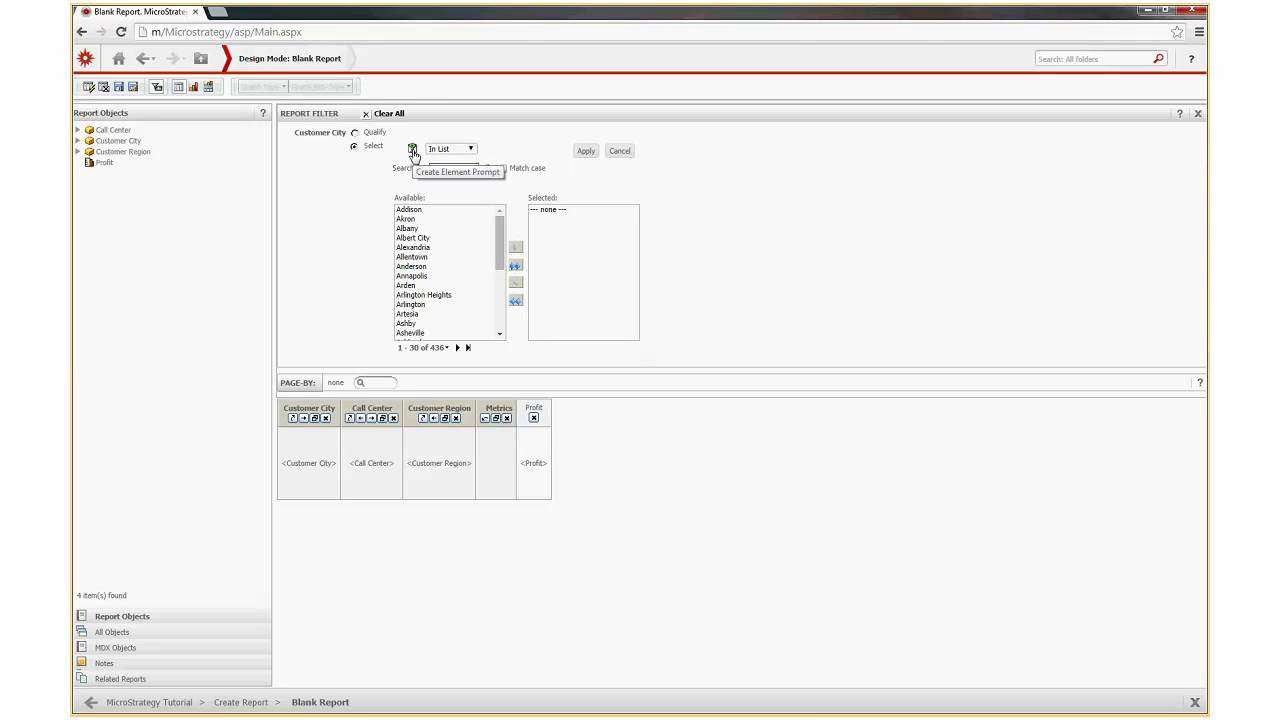
{"action": "left_click", "coordinate": [414, 153]}
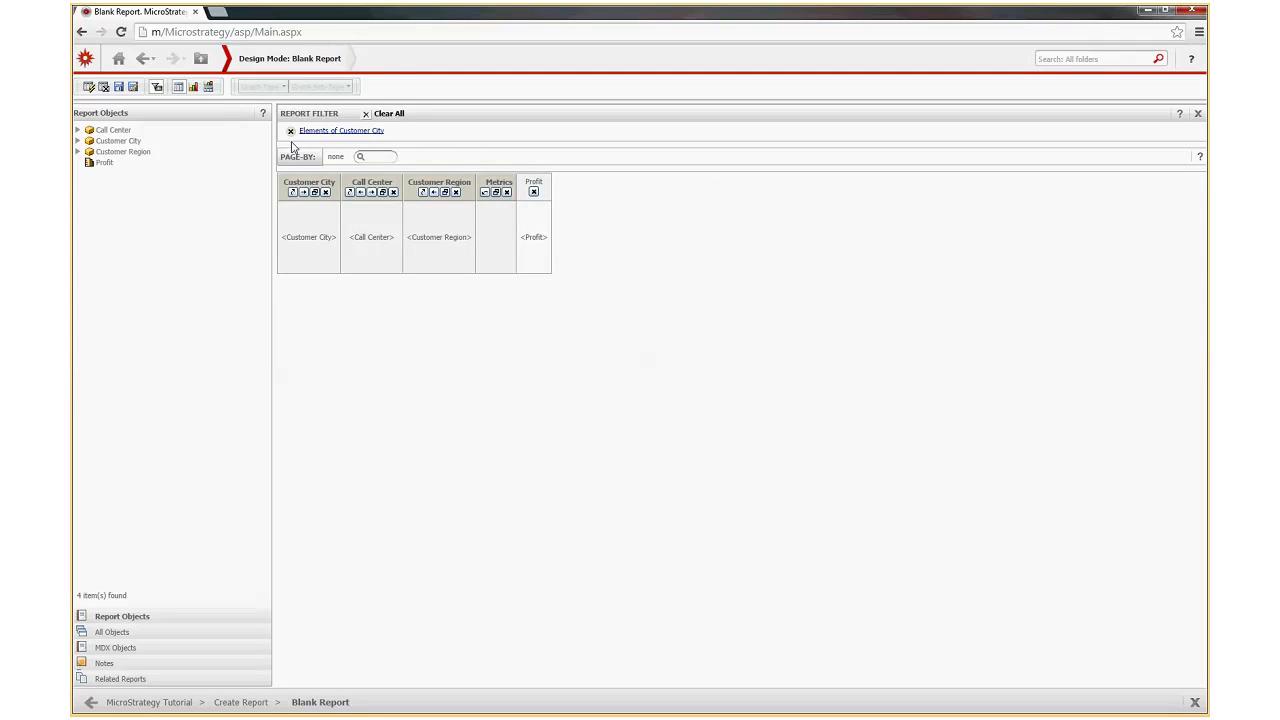
Execute the report design, search the Customer City prompt for "Berk" and add Berkley to the selected cities.
{"action": "left_click", "coordinate": [89, 87]}
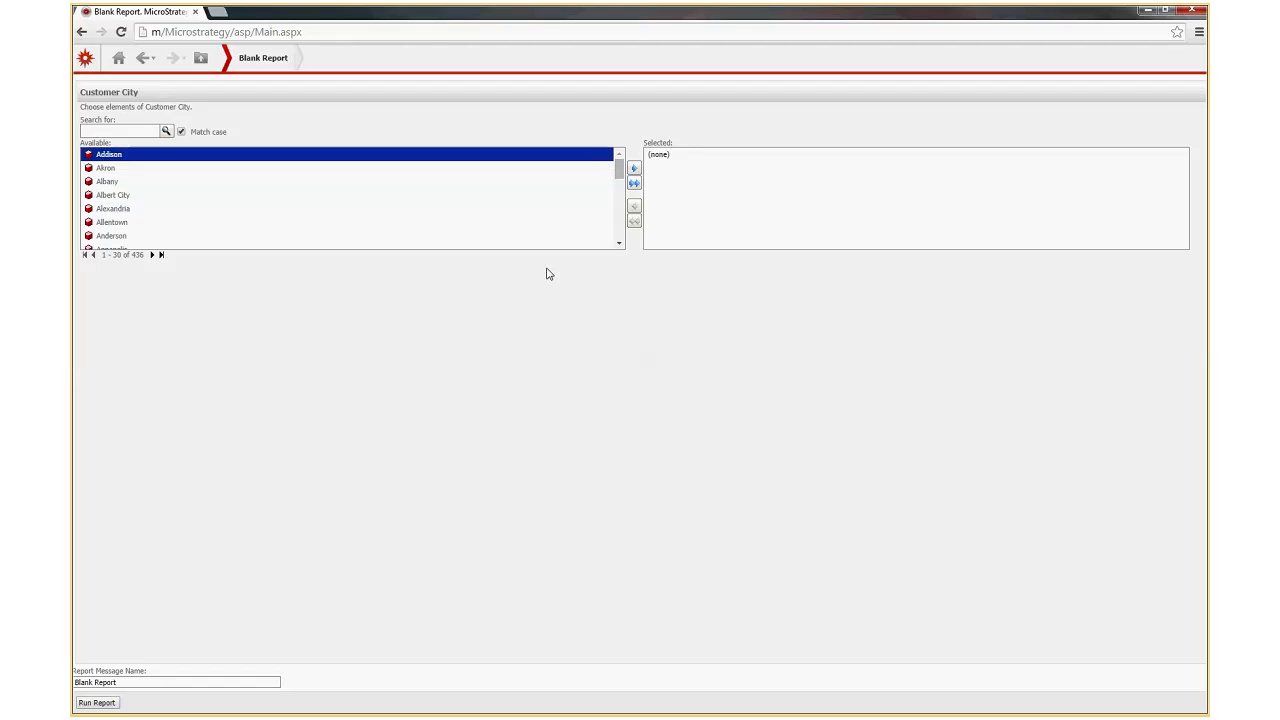
{"action": "left_click", "coordinate": [619, 243]}
{"action": "left_click", "coordinate": [121, 131]}
{"action": "type", "text": "Berk"}
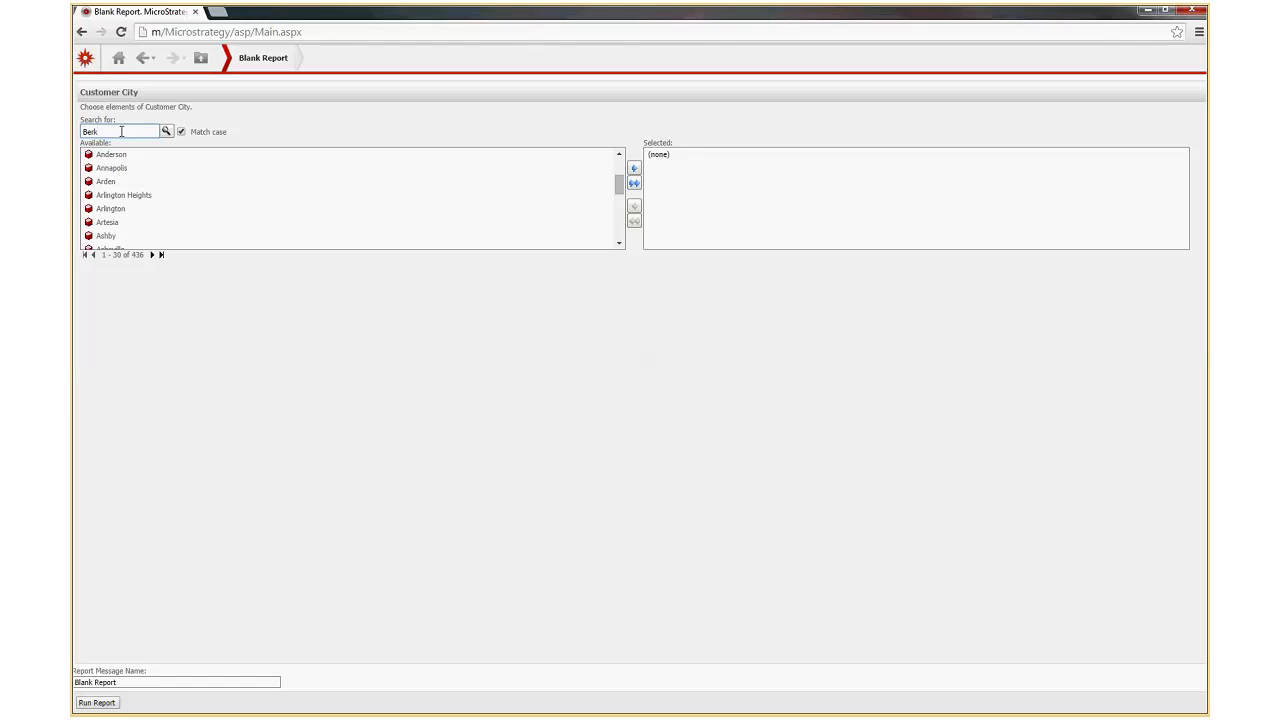
{"action": "left_click", "coordinate": [166, 132]}
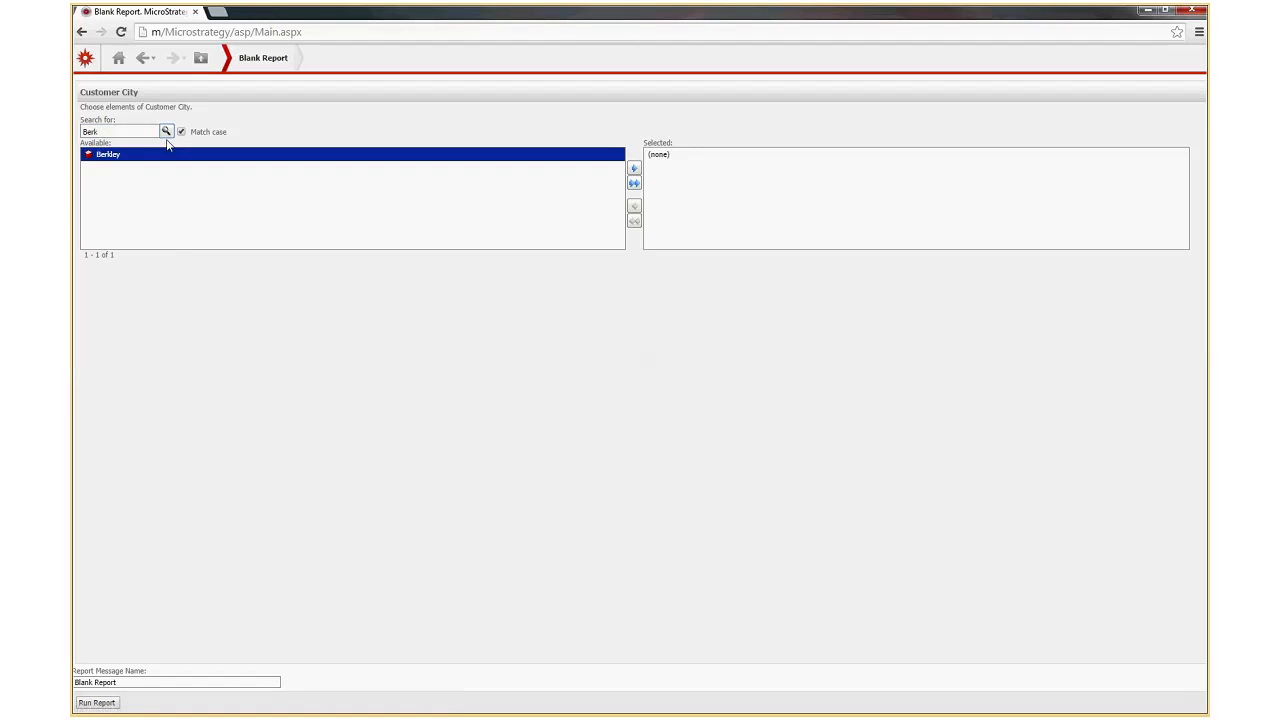
{"action": "left_click", "coordinate": [635, 172]}
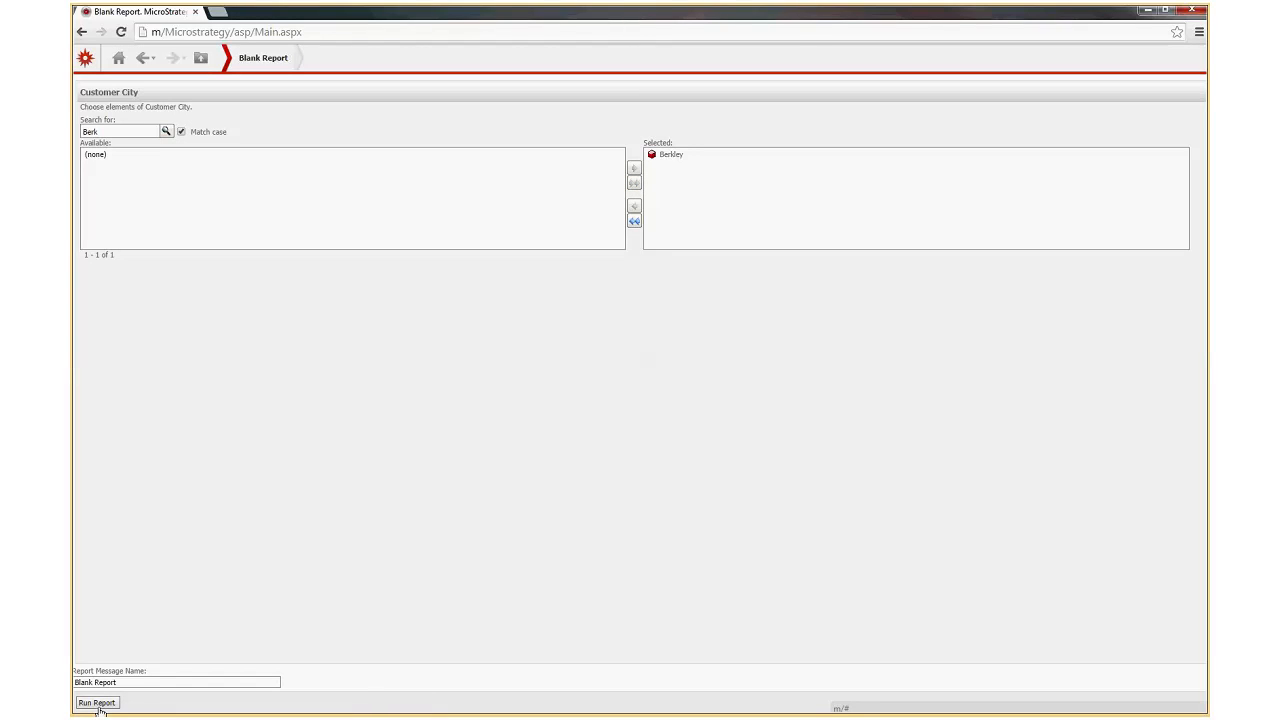
Run the report with the chosen prompt answer and hide the pivot buttons in its grid.
{"action": "left_click", "coordinate": [97, 703]}
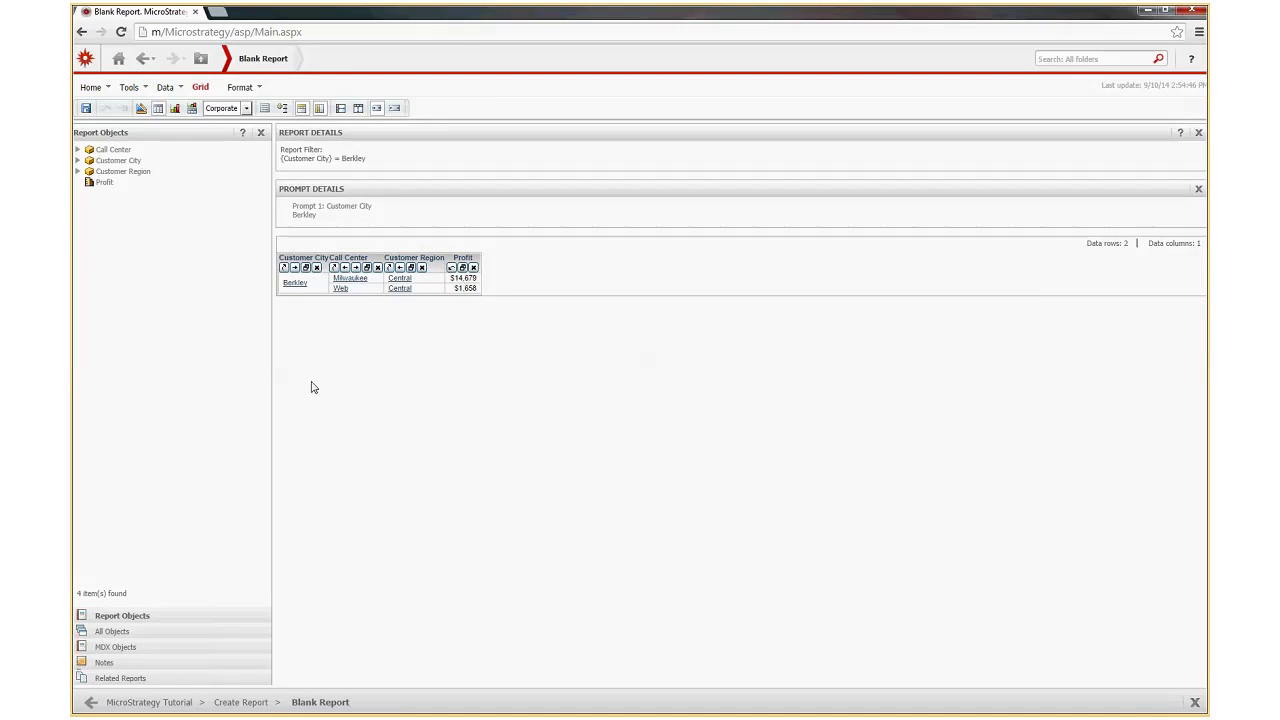
{"action": "left_click", "coordinate": [147, 91]}
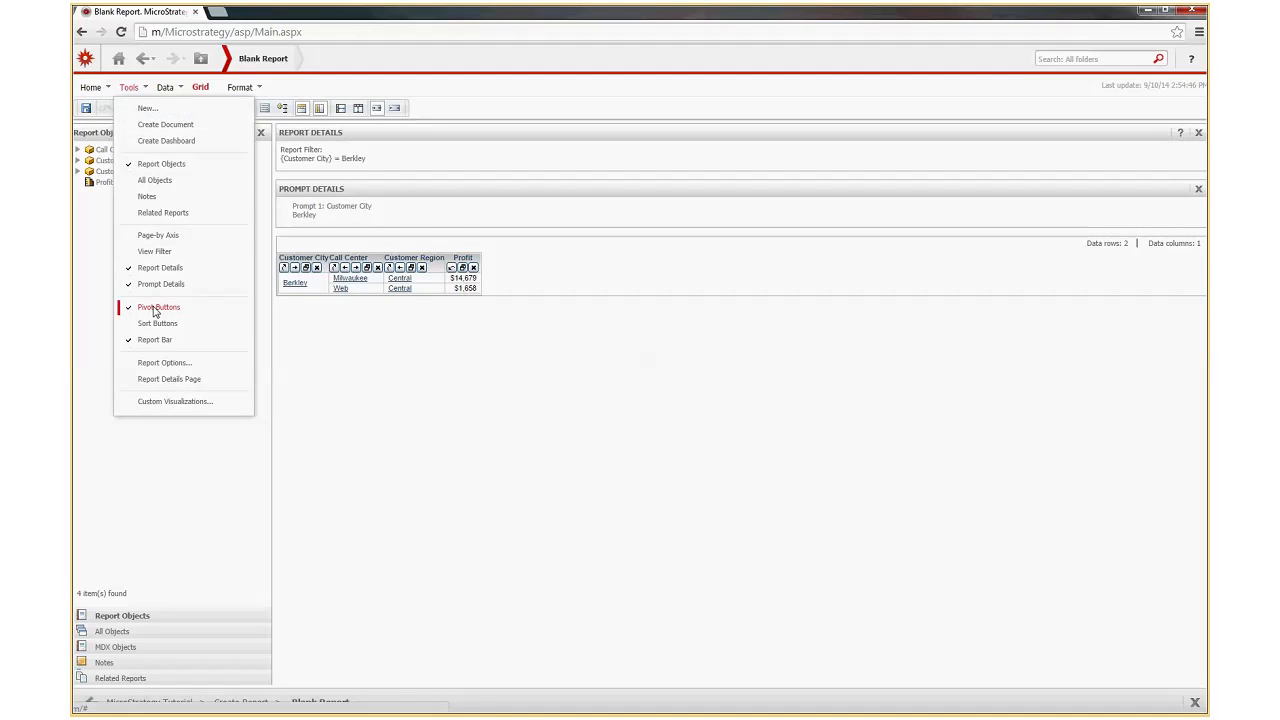
{"action": "left_click", "coordinate": [151, 308]}
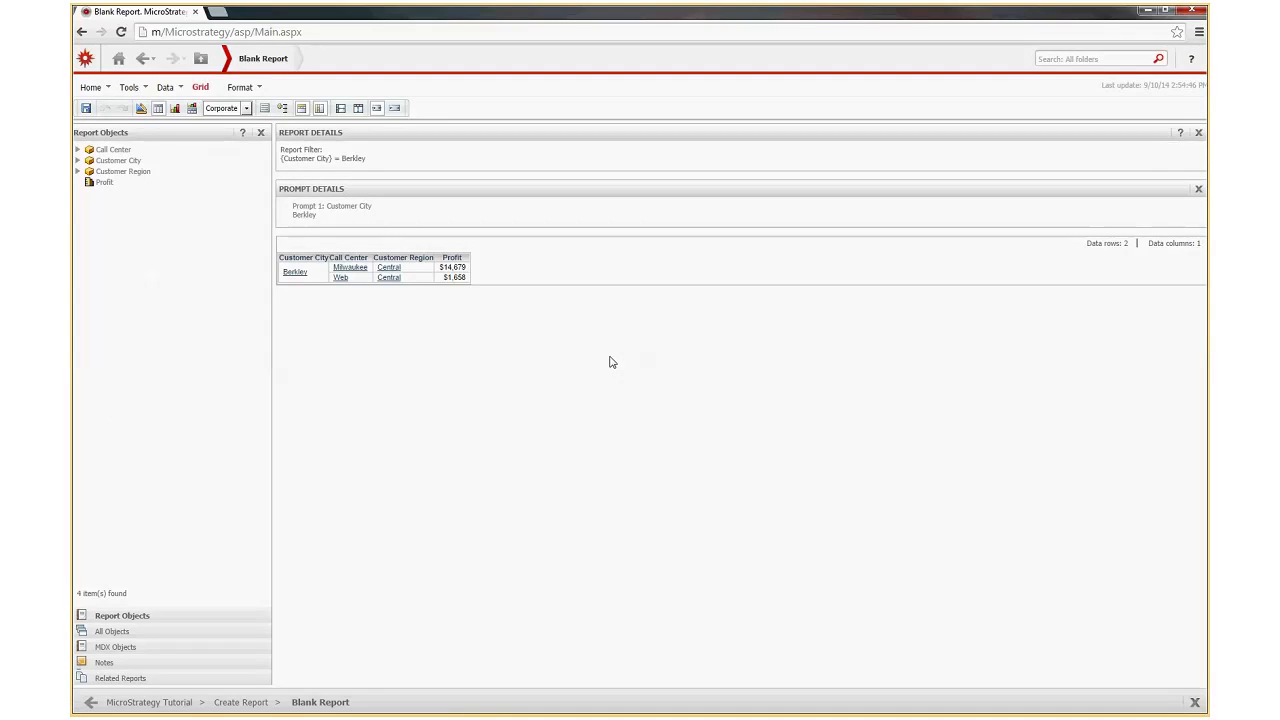